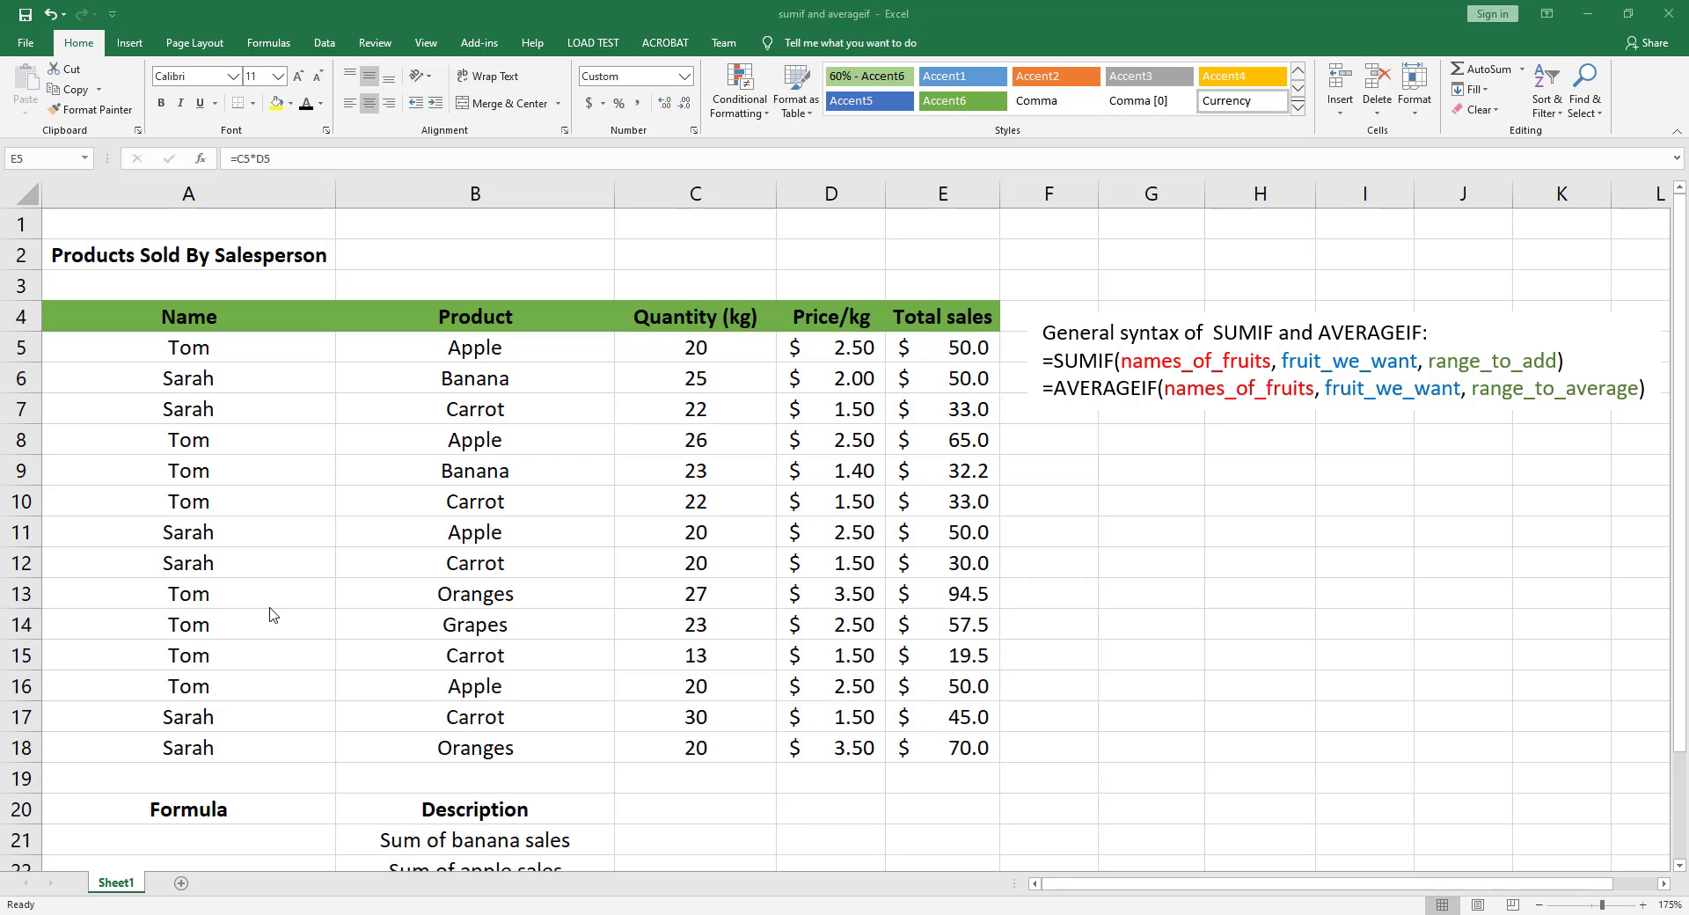
Step: Enter =SUMIF(B5:B18,"banana",E5:E18) in cell A21 to total the banana sales
{"action": "scroll", "coordinate": [271, 614], "scroll_direction": "down", "scroll_amount": 2}
{"action": "scroll", "coordinate": [268, 615], "scroll_direction": "up", "scroll_amount": 1}
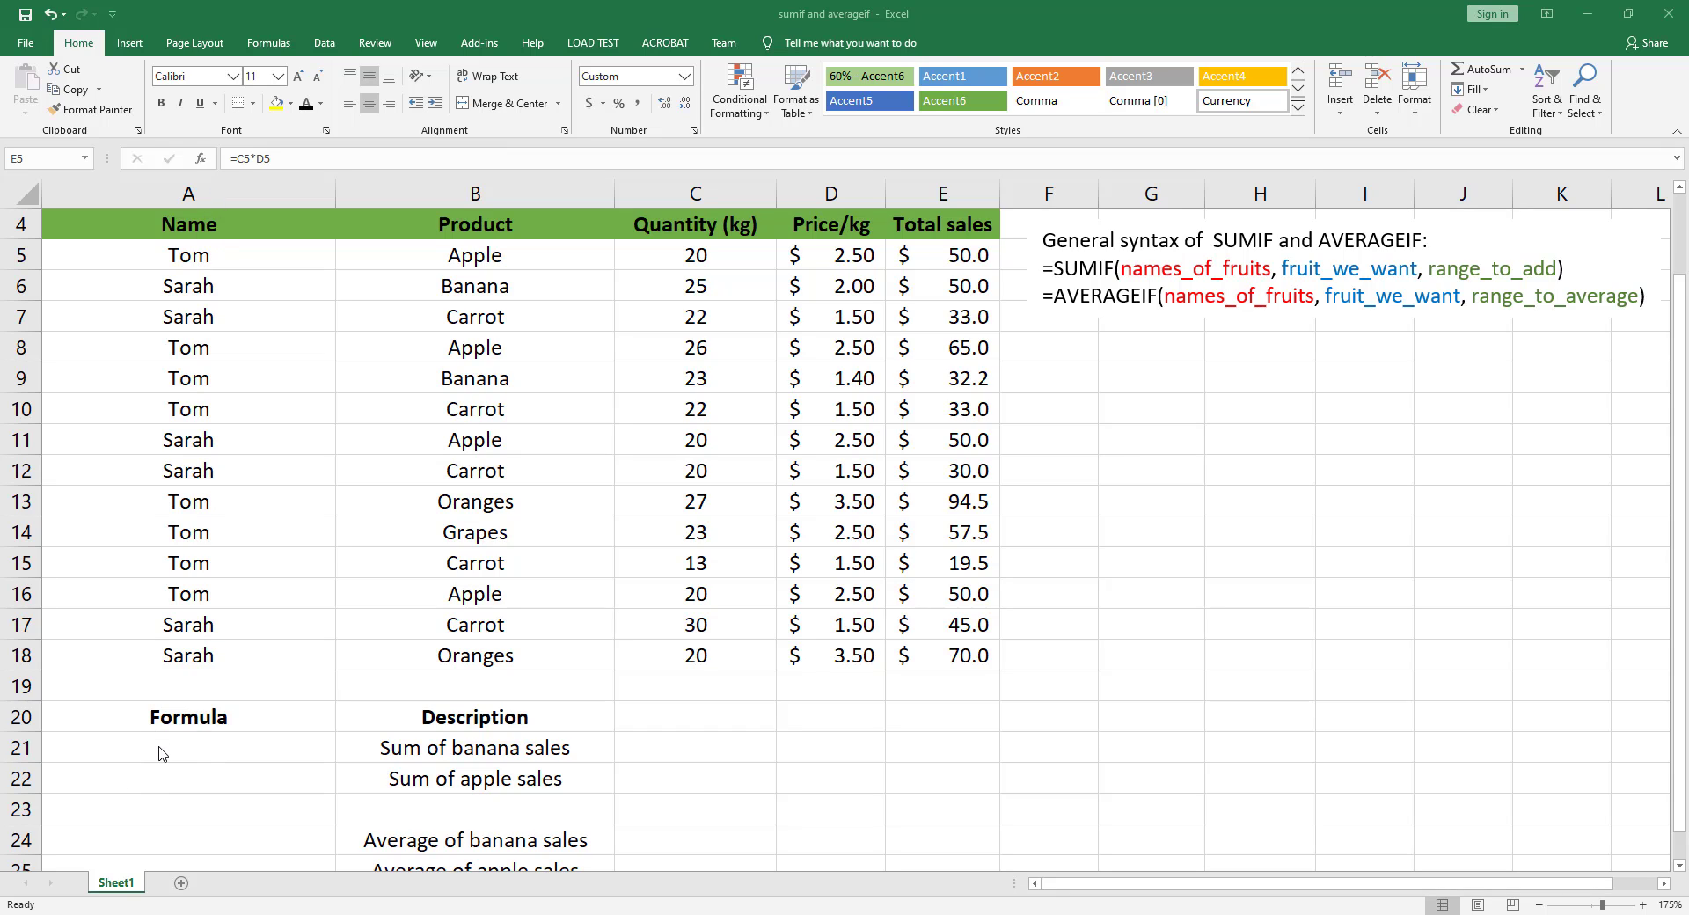
{"action": "left_click", "coordinate": [192, 749]}
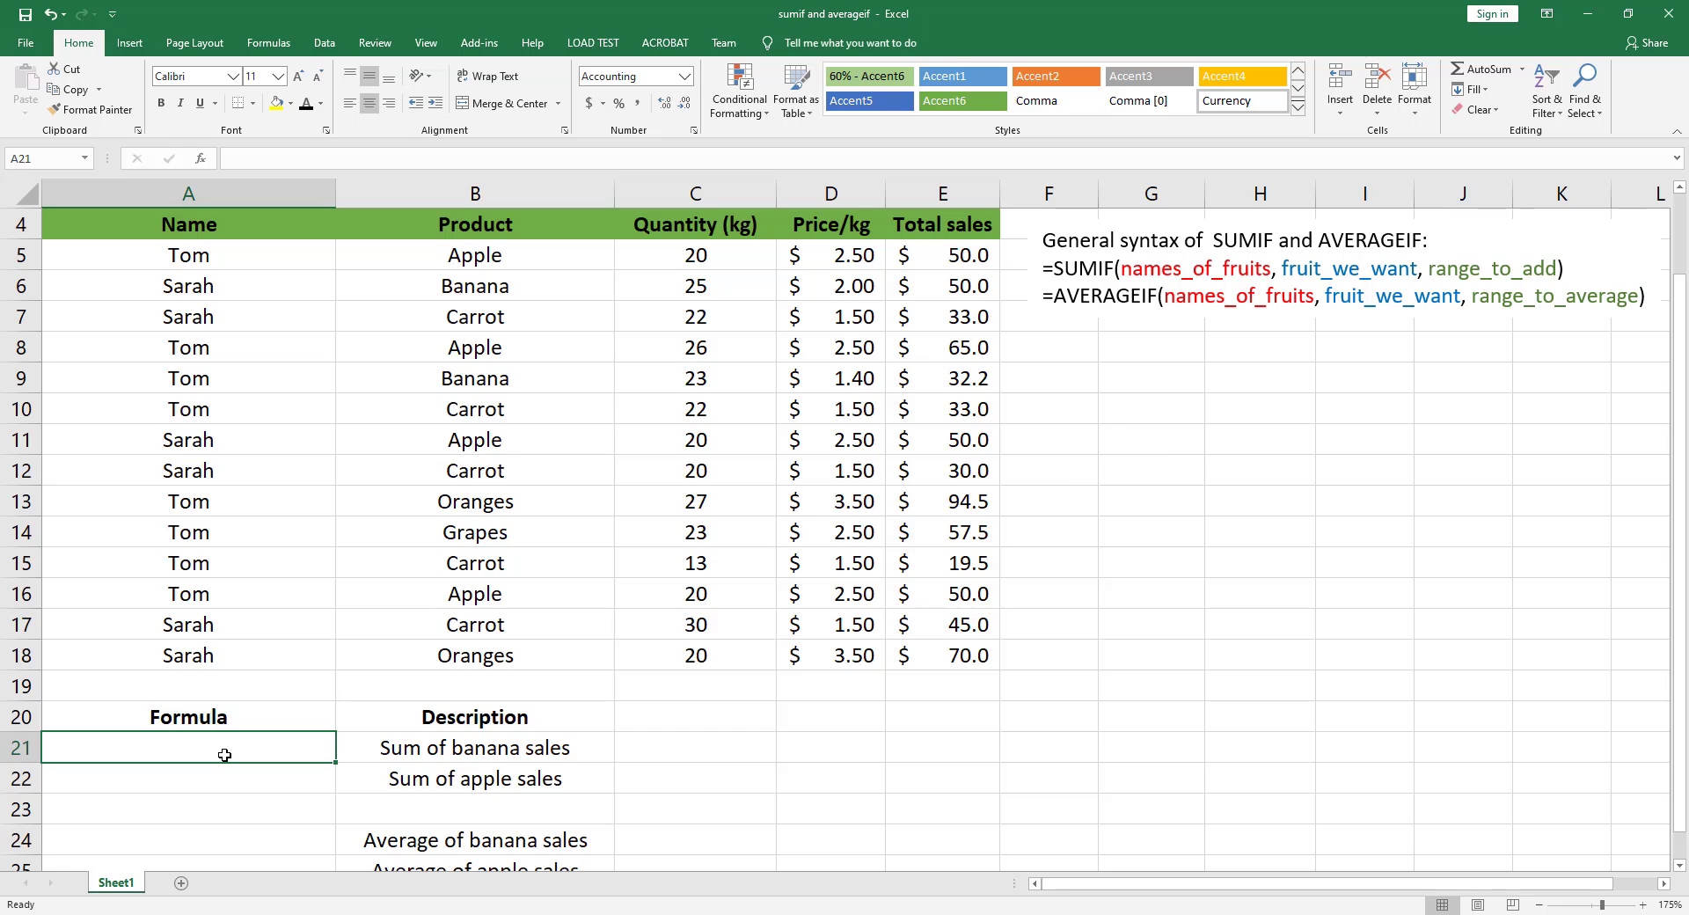
{"action": "type", "text": "="}
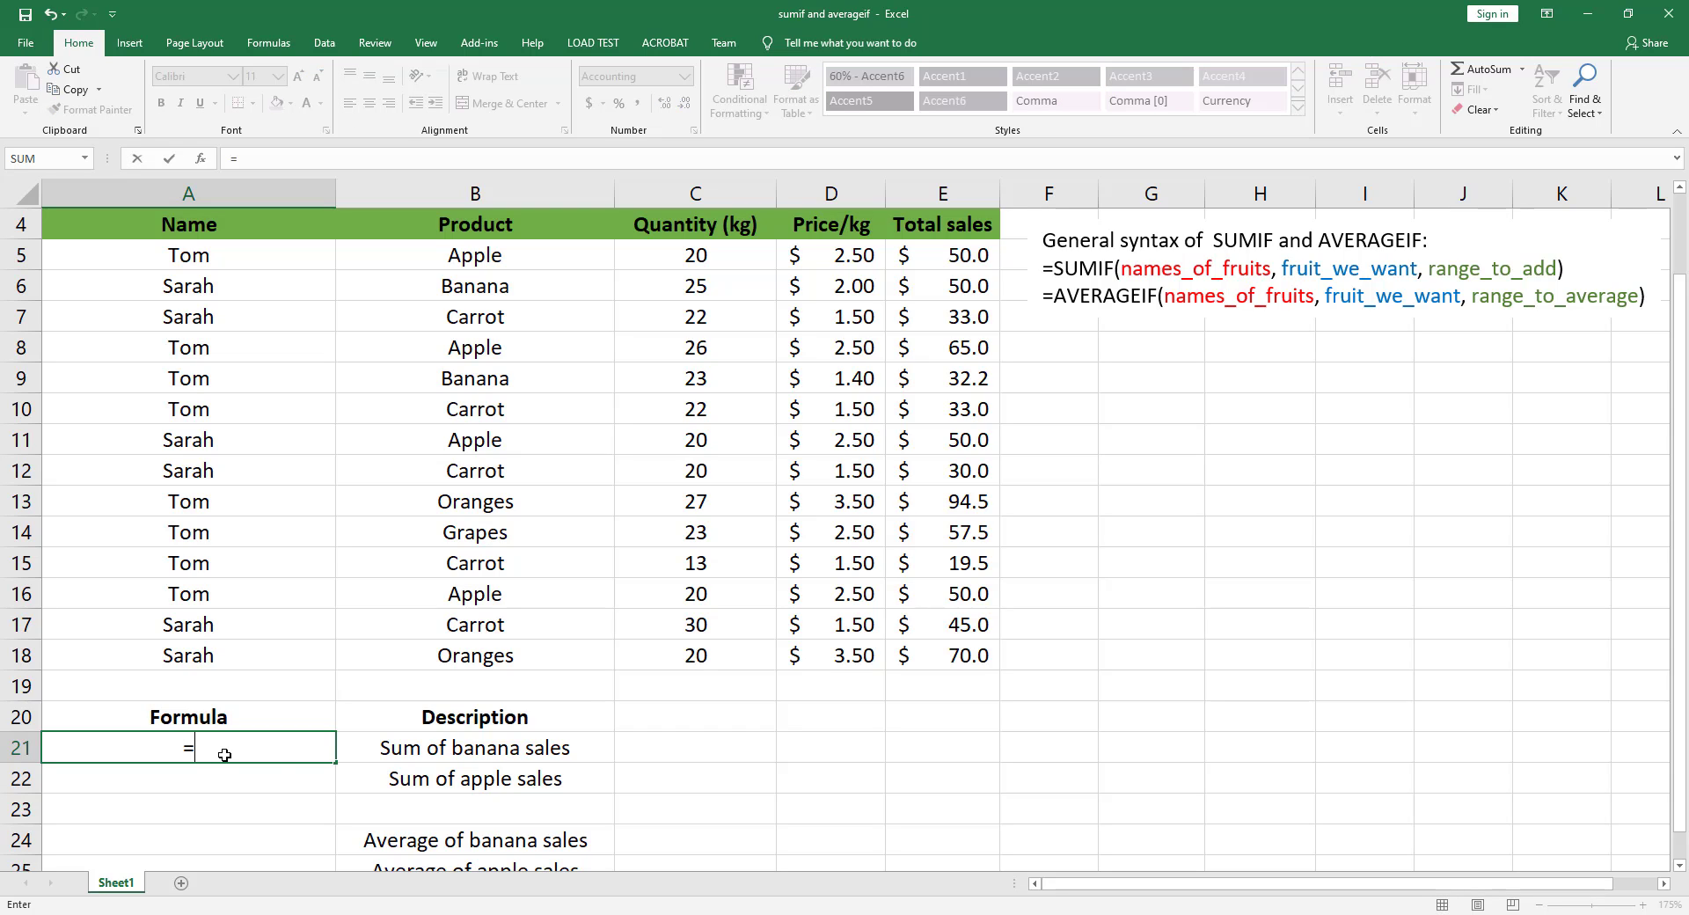
{"action": "type", "text": "sumif"}
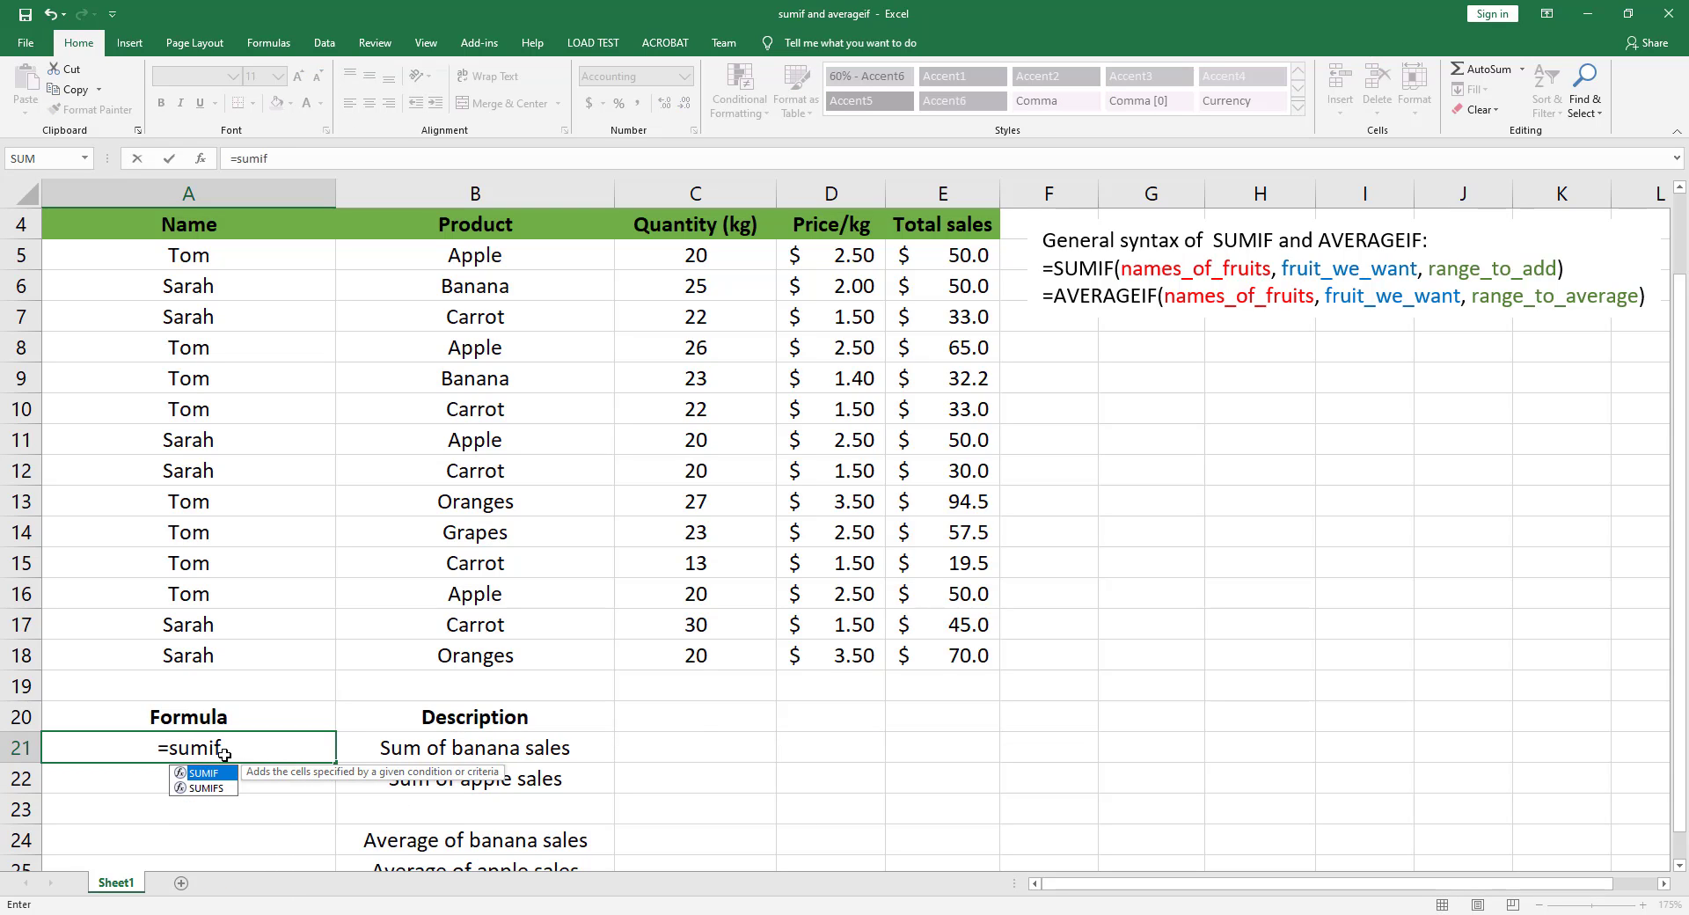
{"action": "type", "text": "("}
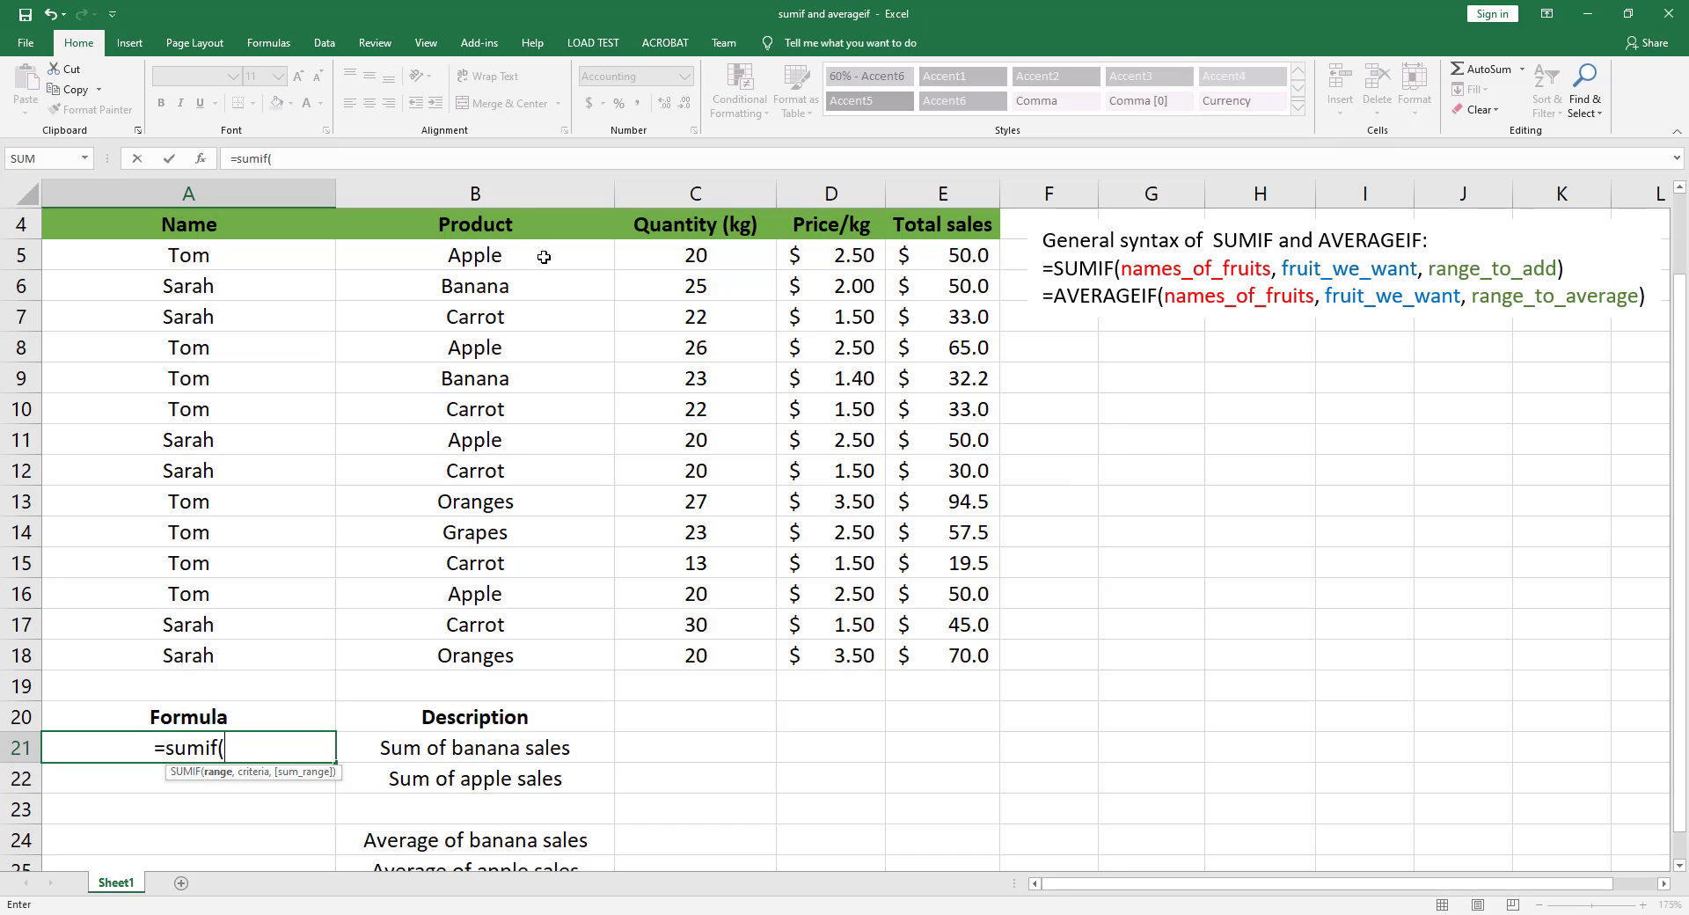
{"action": "left_click_drag", "start_coordinate": [544, 257], "coordinate": [496, 654]}
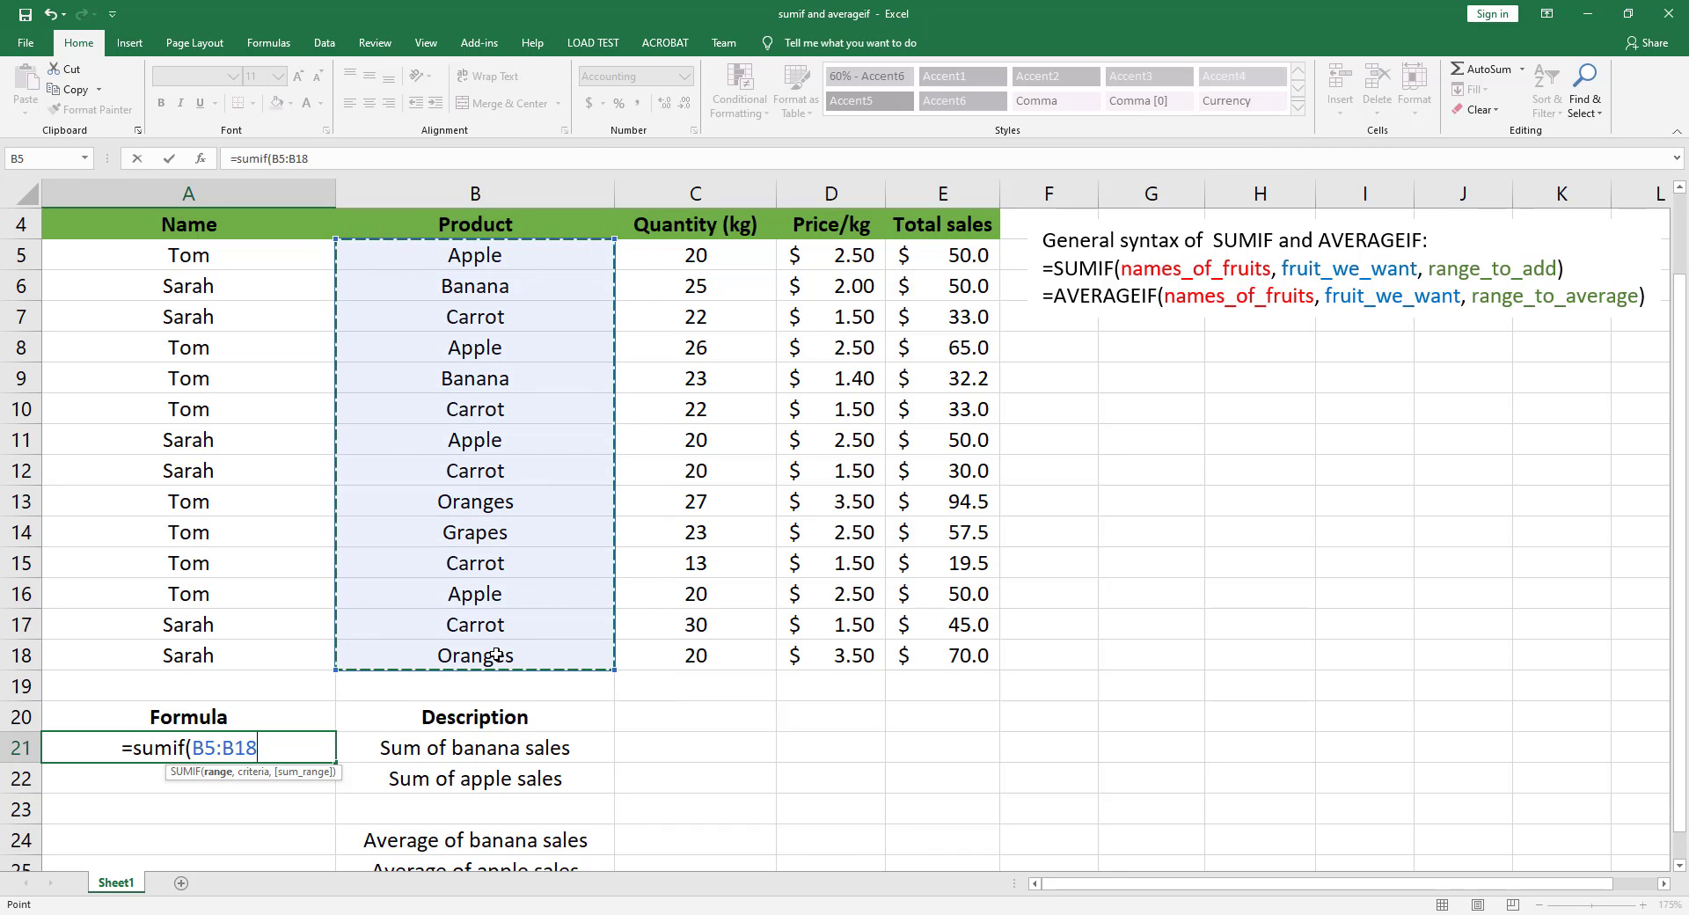
{"action": "type", "text": ","}
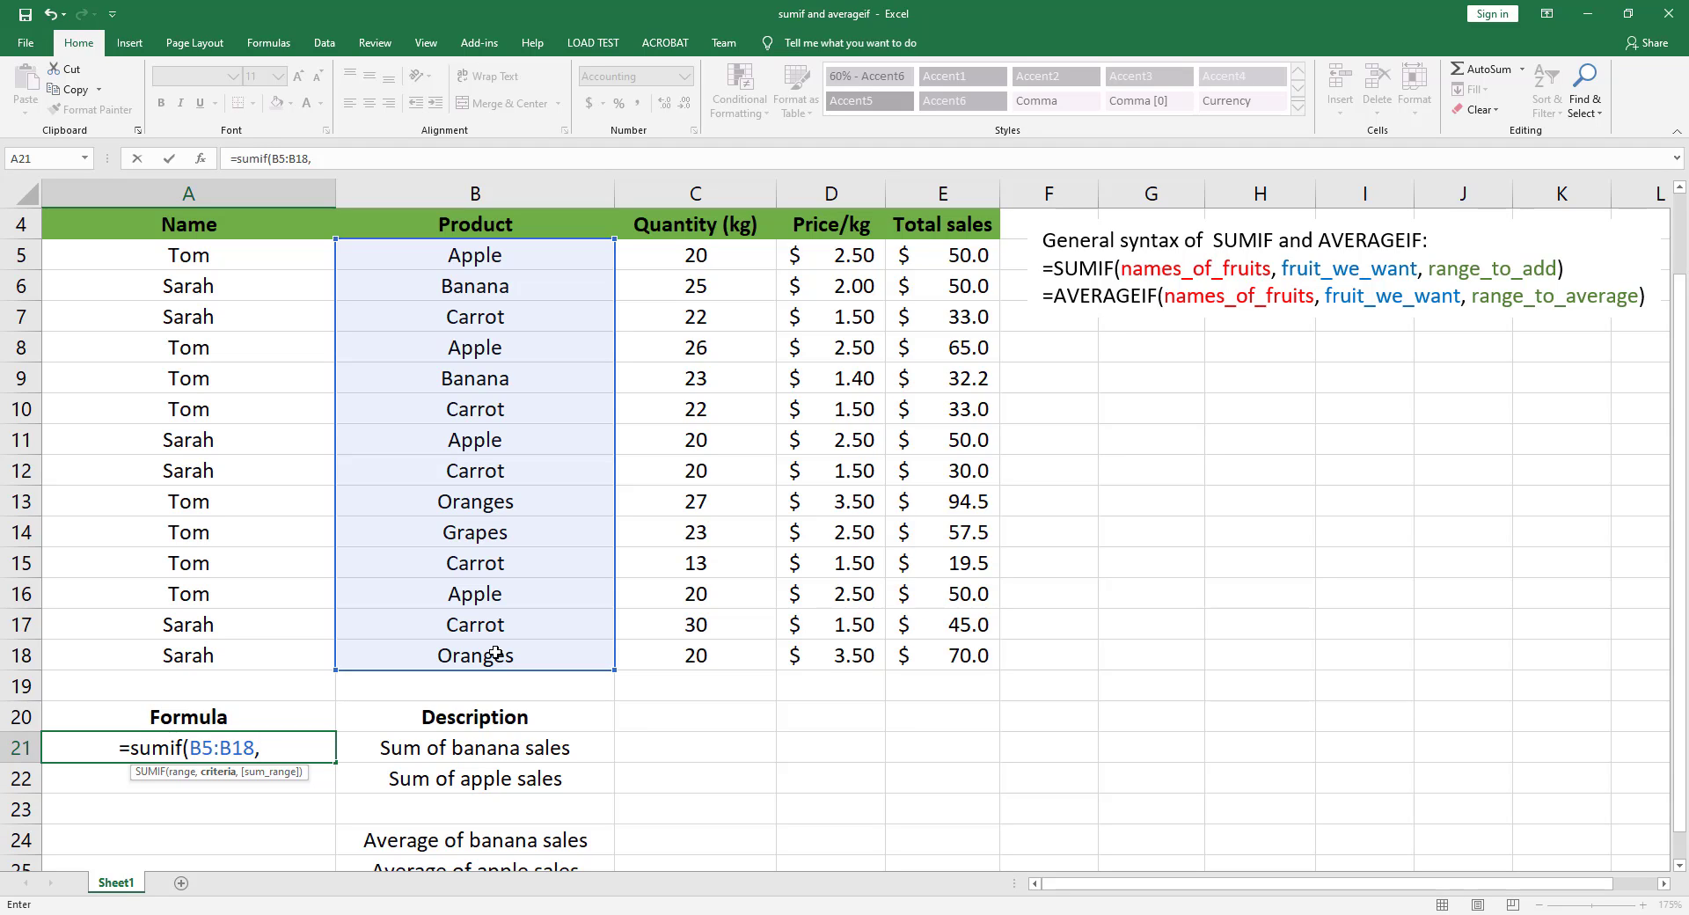
{"action": "type", "text": "\""}
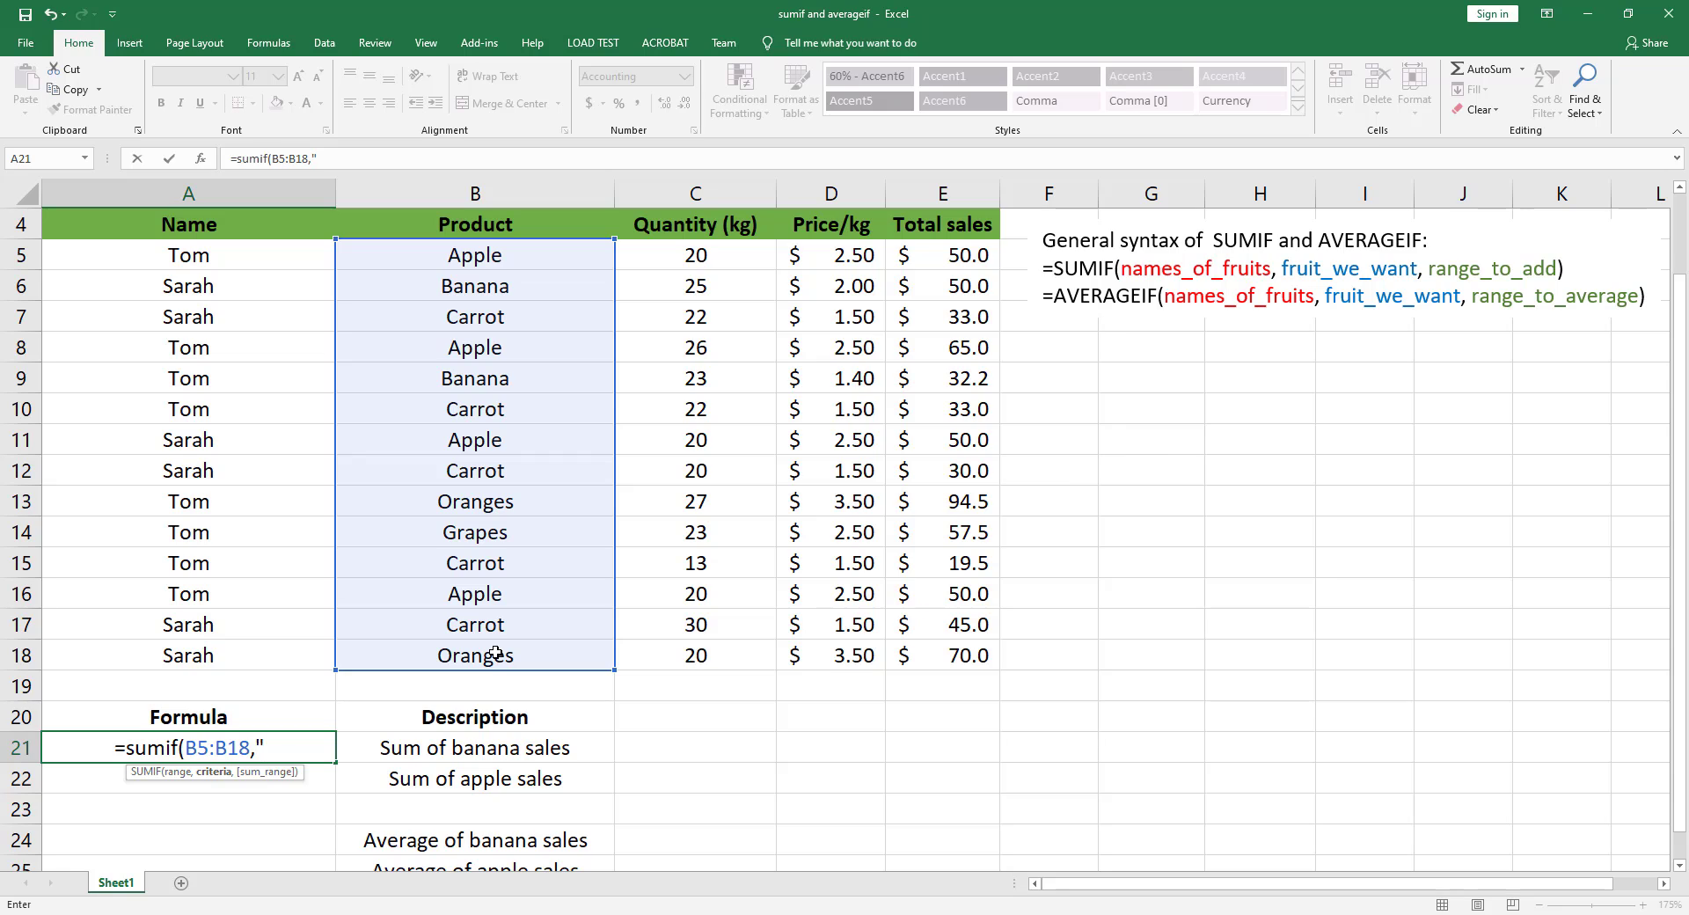
{"action": "type", "text": "banana"}
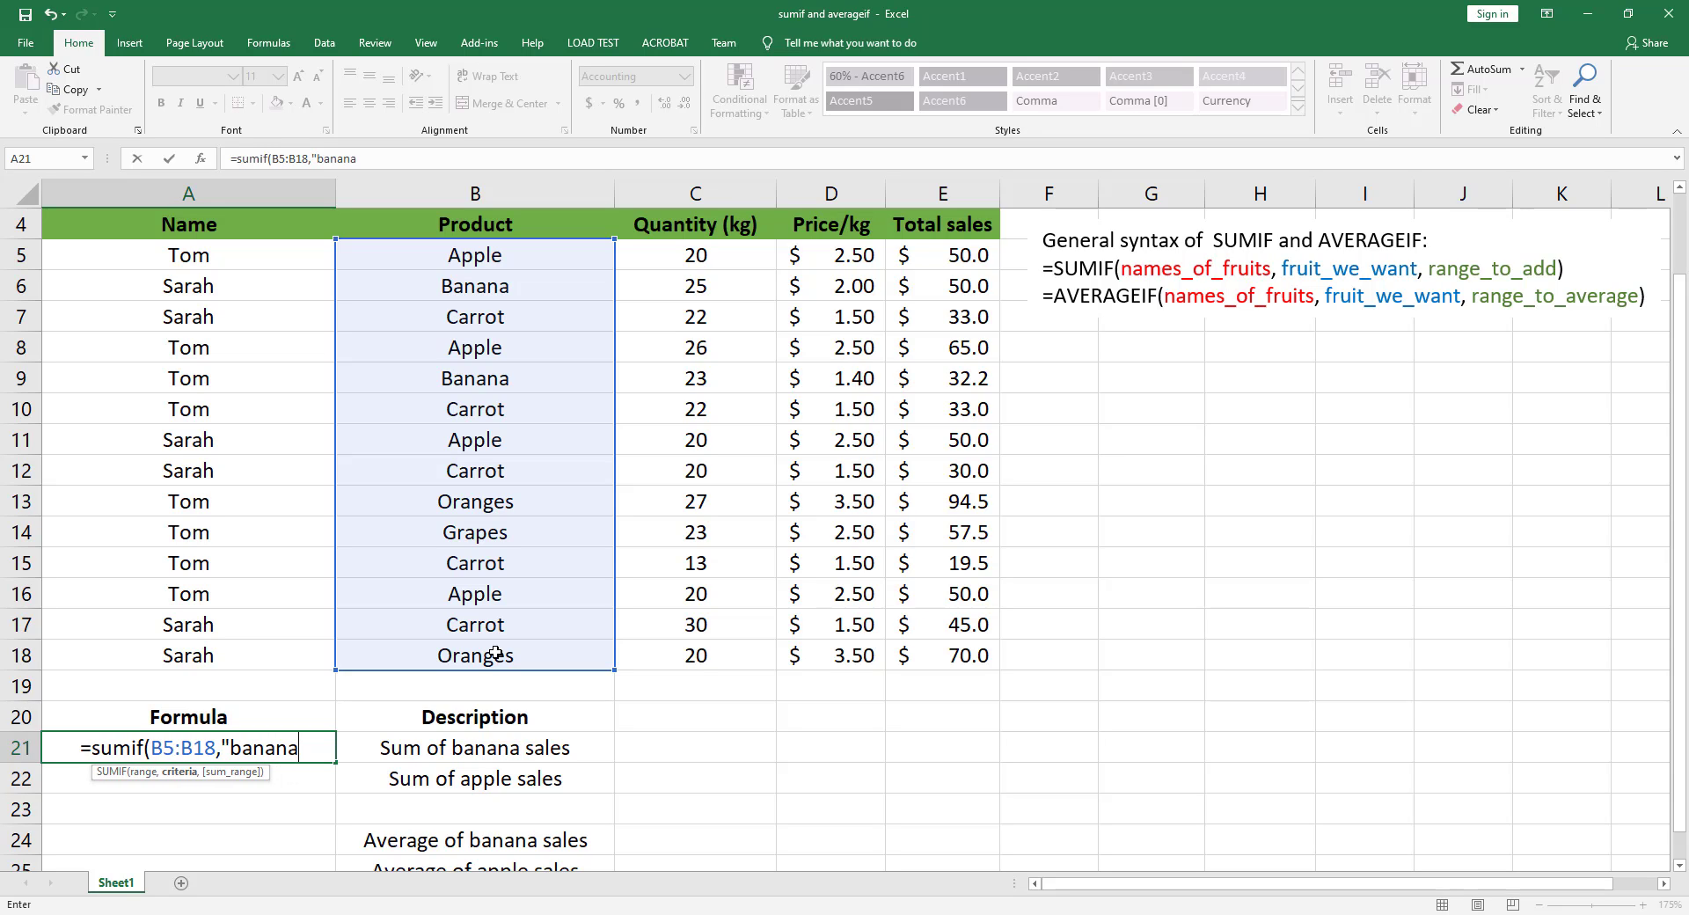
{"action": "type", "text": "\""}
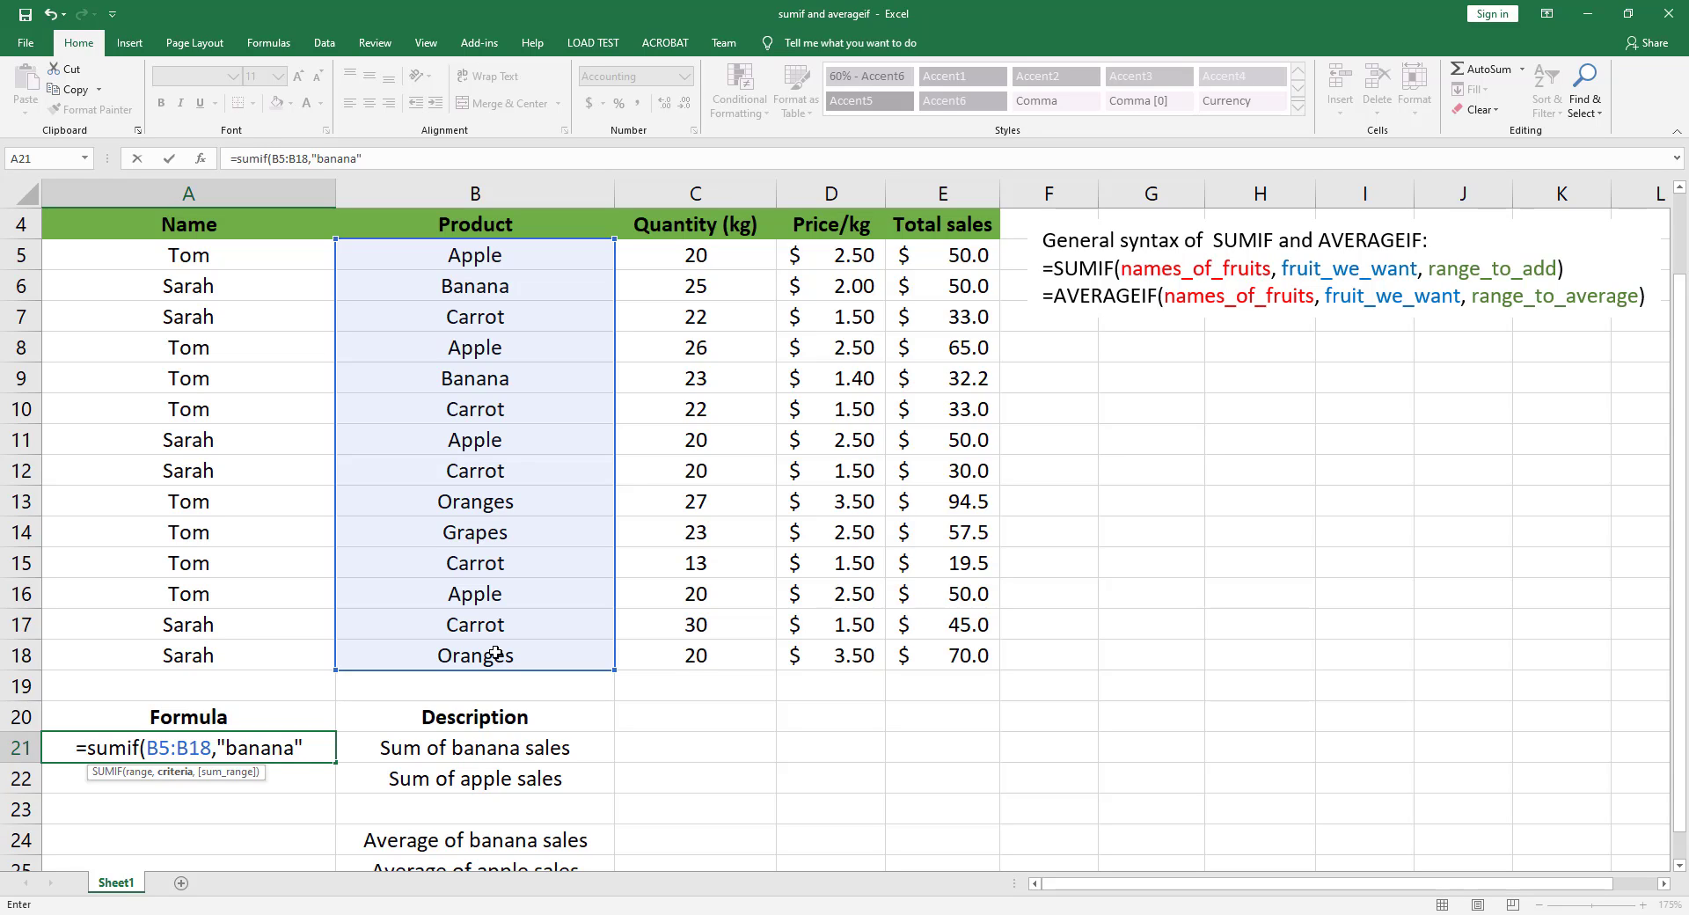
{"action": "type", "text": ","}
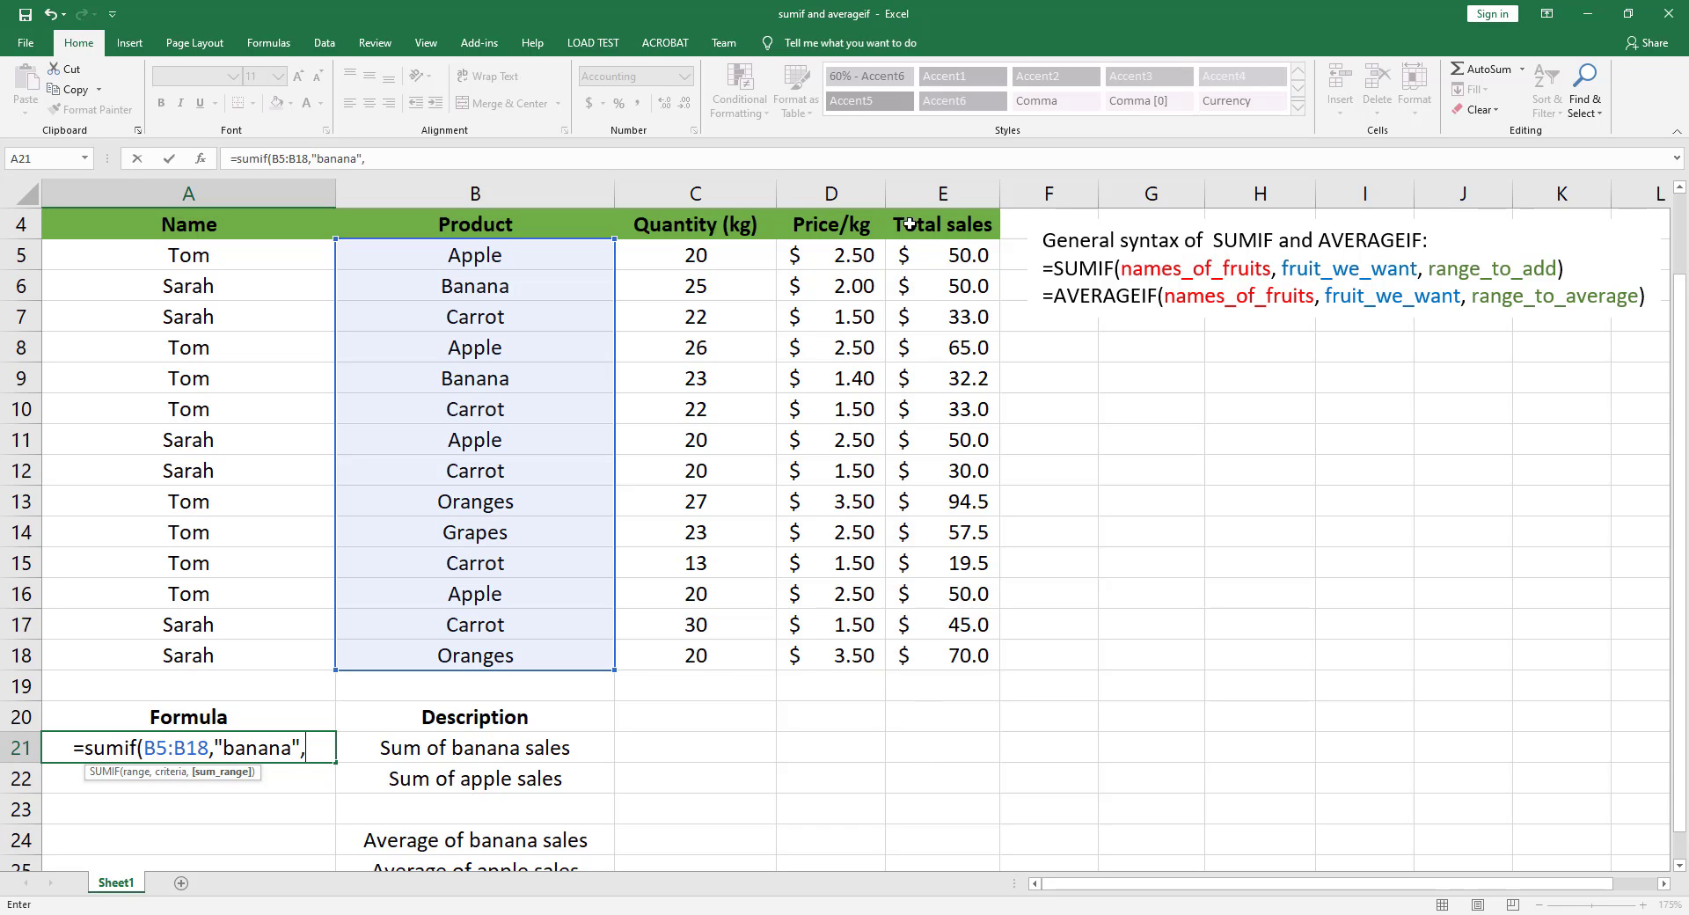
{"action": "left_click_drag", "start_coordinate": [955, 259], "coordinate": [951, 653]}
{"action": "left_click_drag", "start_coordinate": [951, 652], "coordinate": [951, 653]}
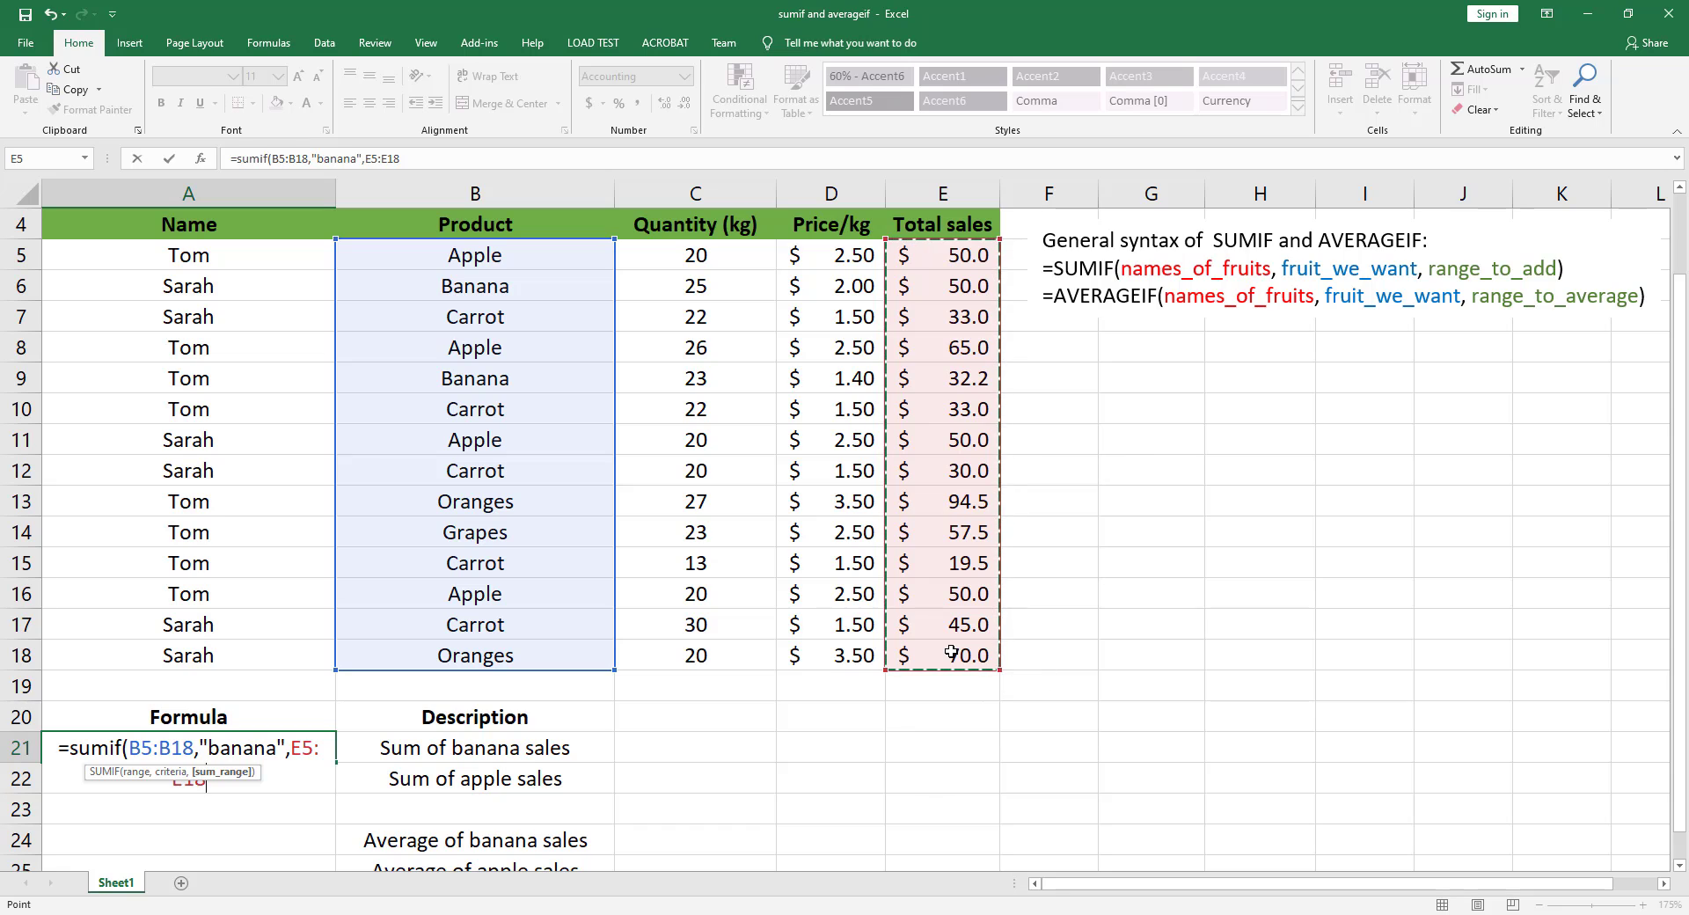
{"action": "type", "text": ")"}
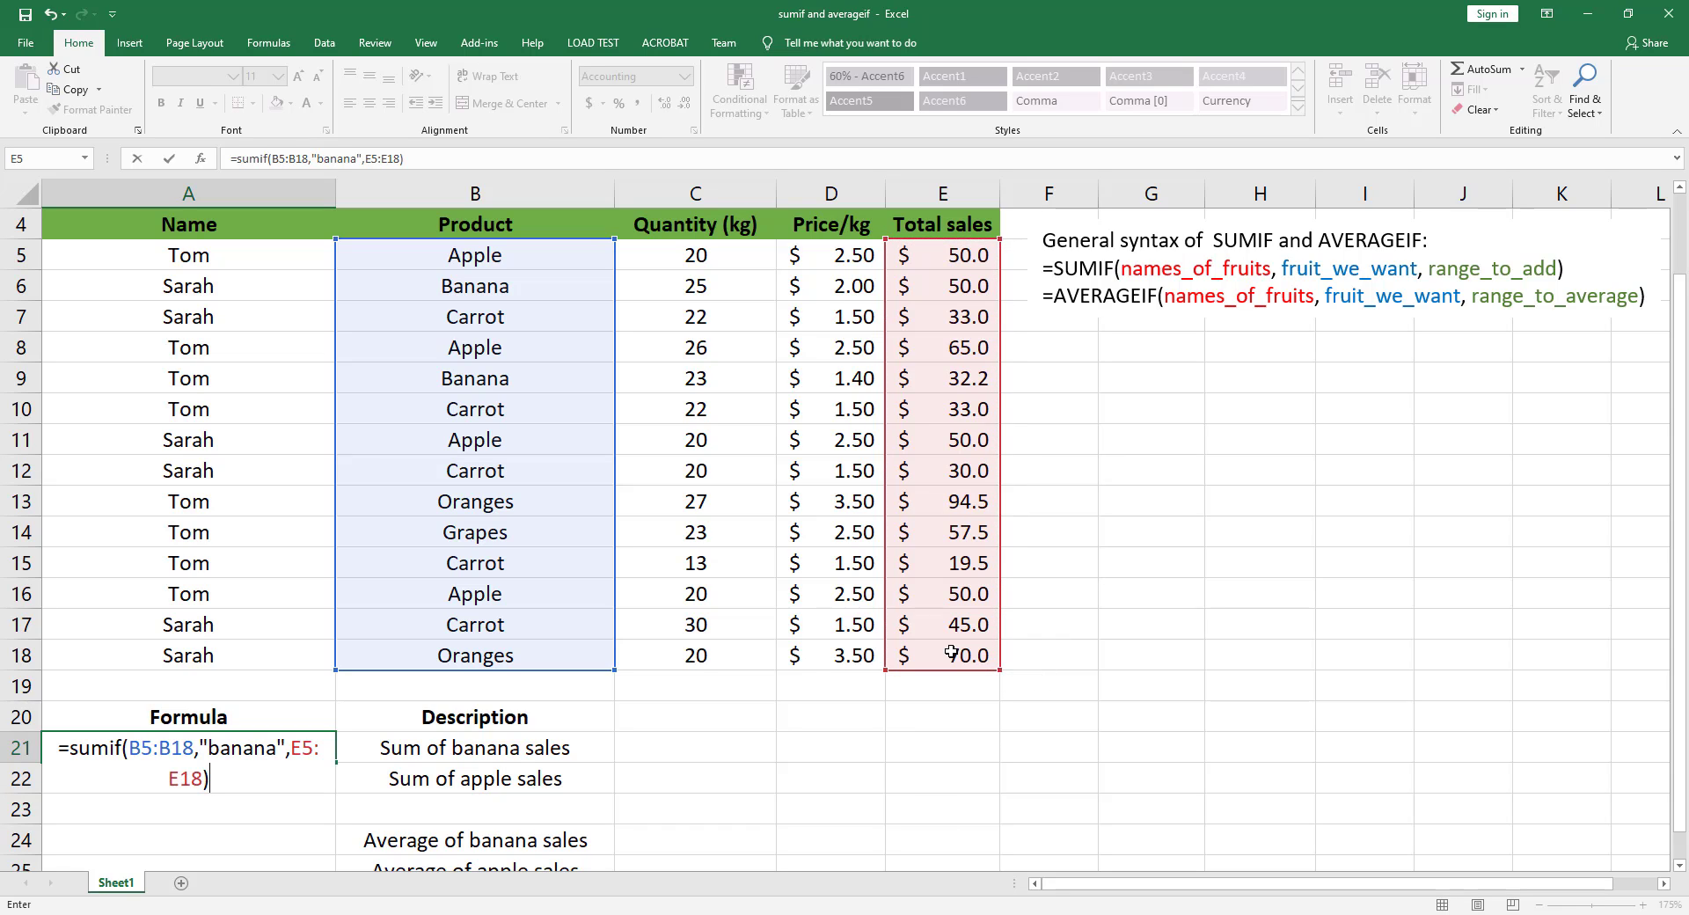
{"action": "key", "text": "Return"}
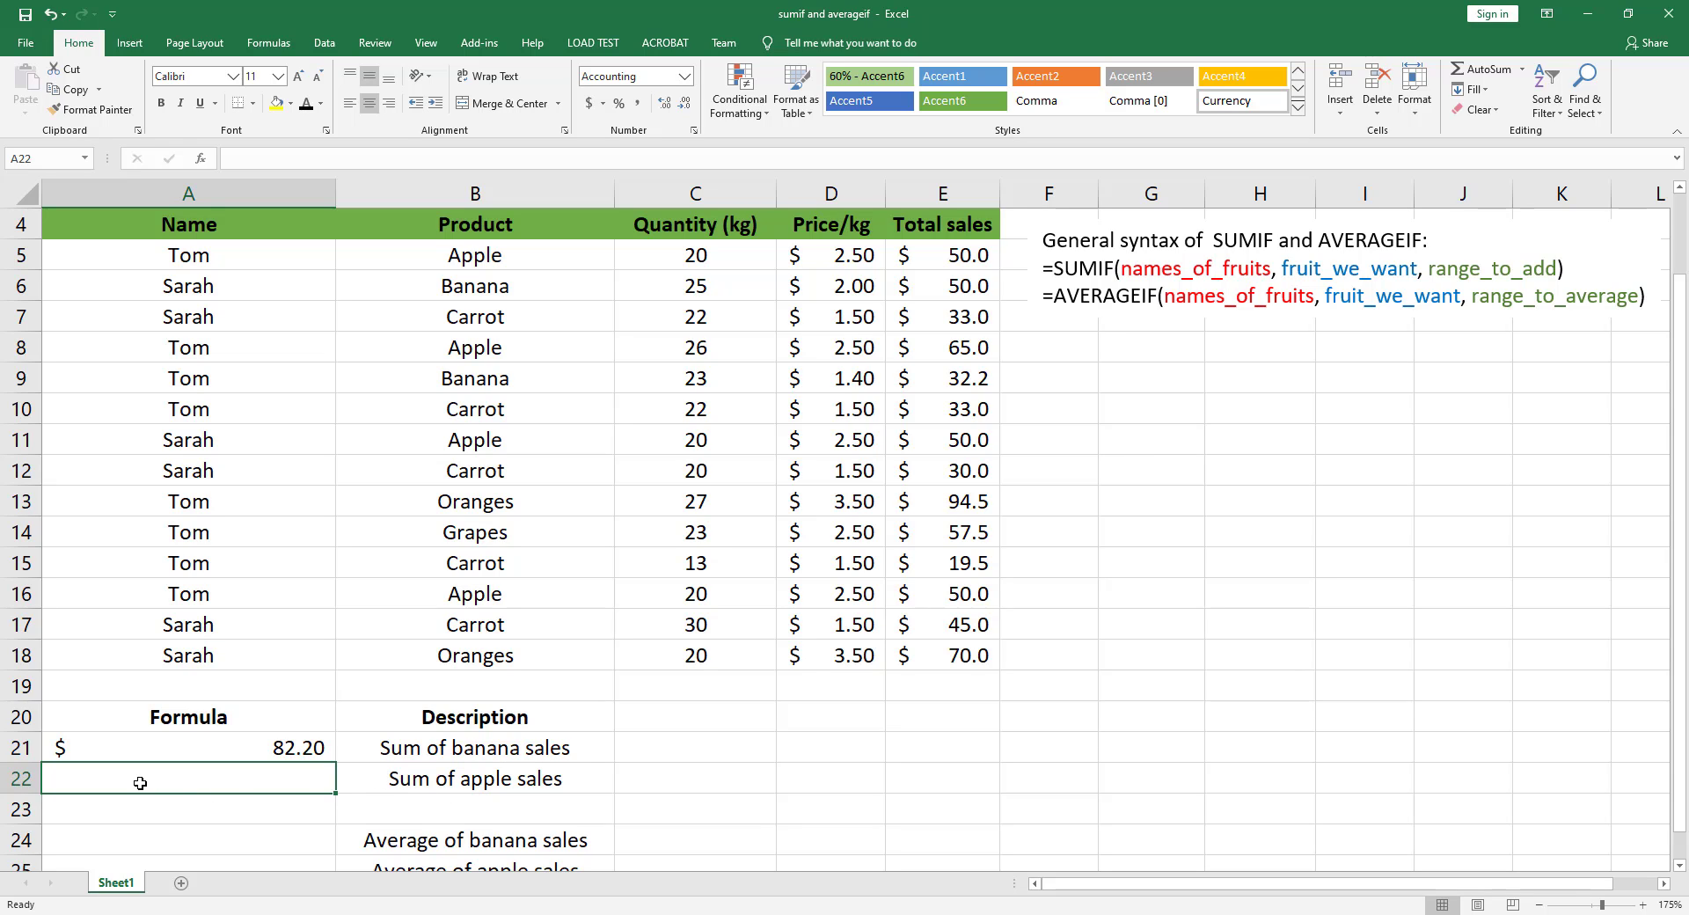
Step: Enter =SUMIF(B5:B18,"apple",E5:E18) in cell A22 to total the apple sales
{"action": "type", "text": "="}
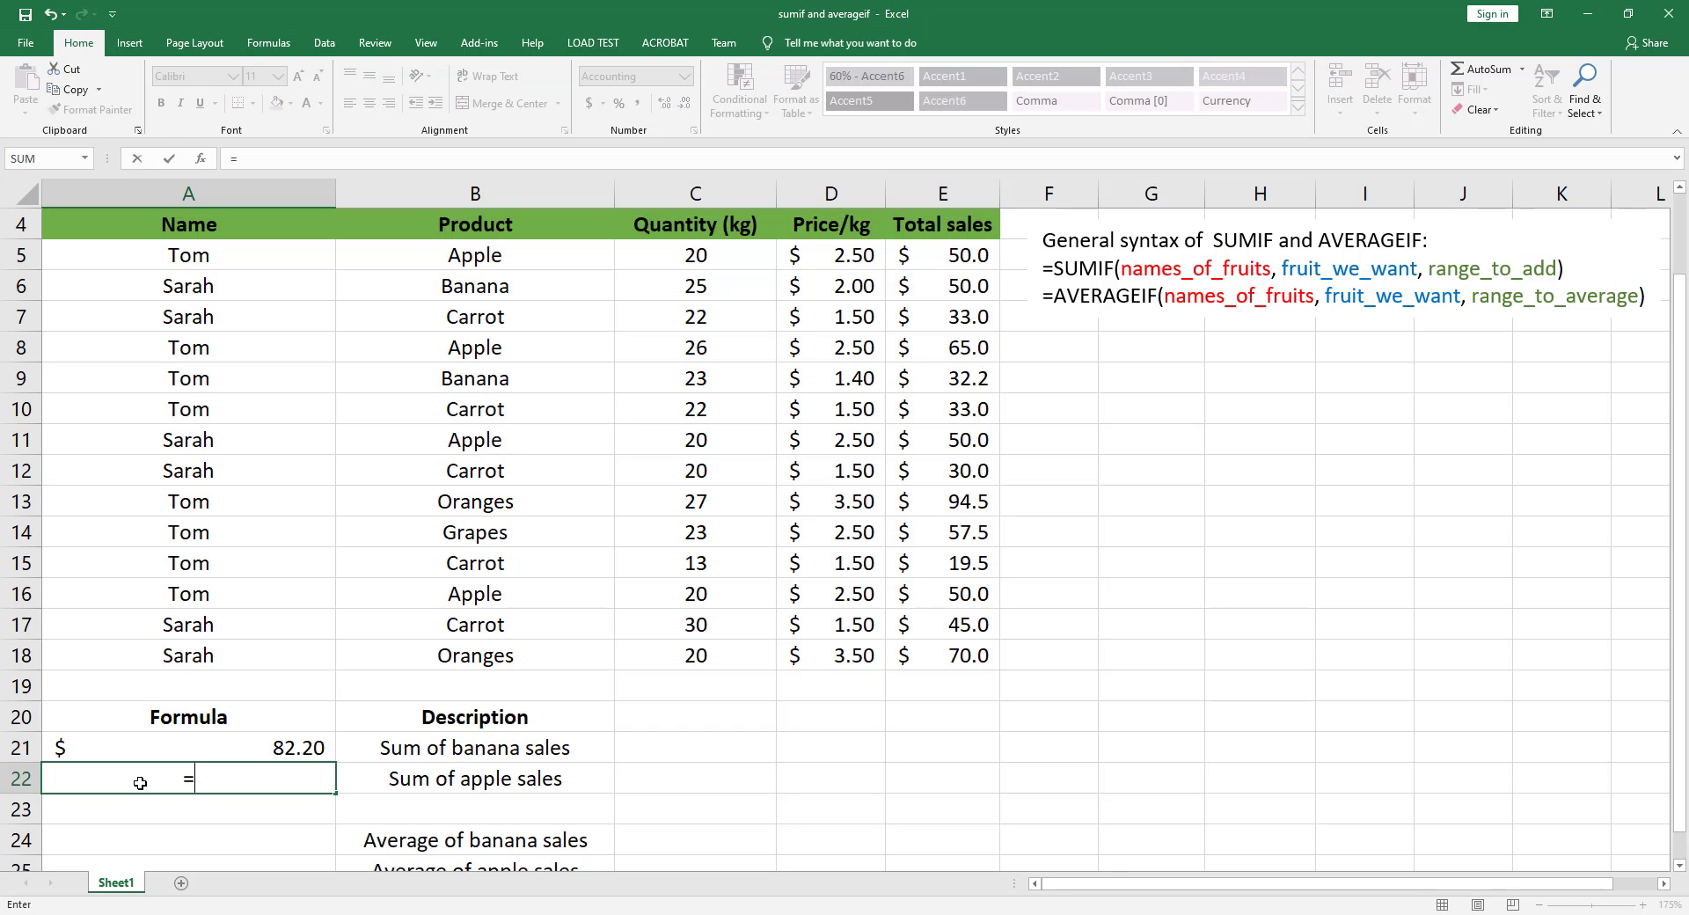
{"action": "type", "text": "sumif"}
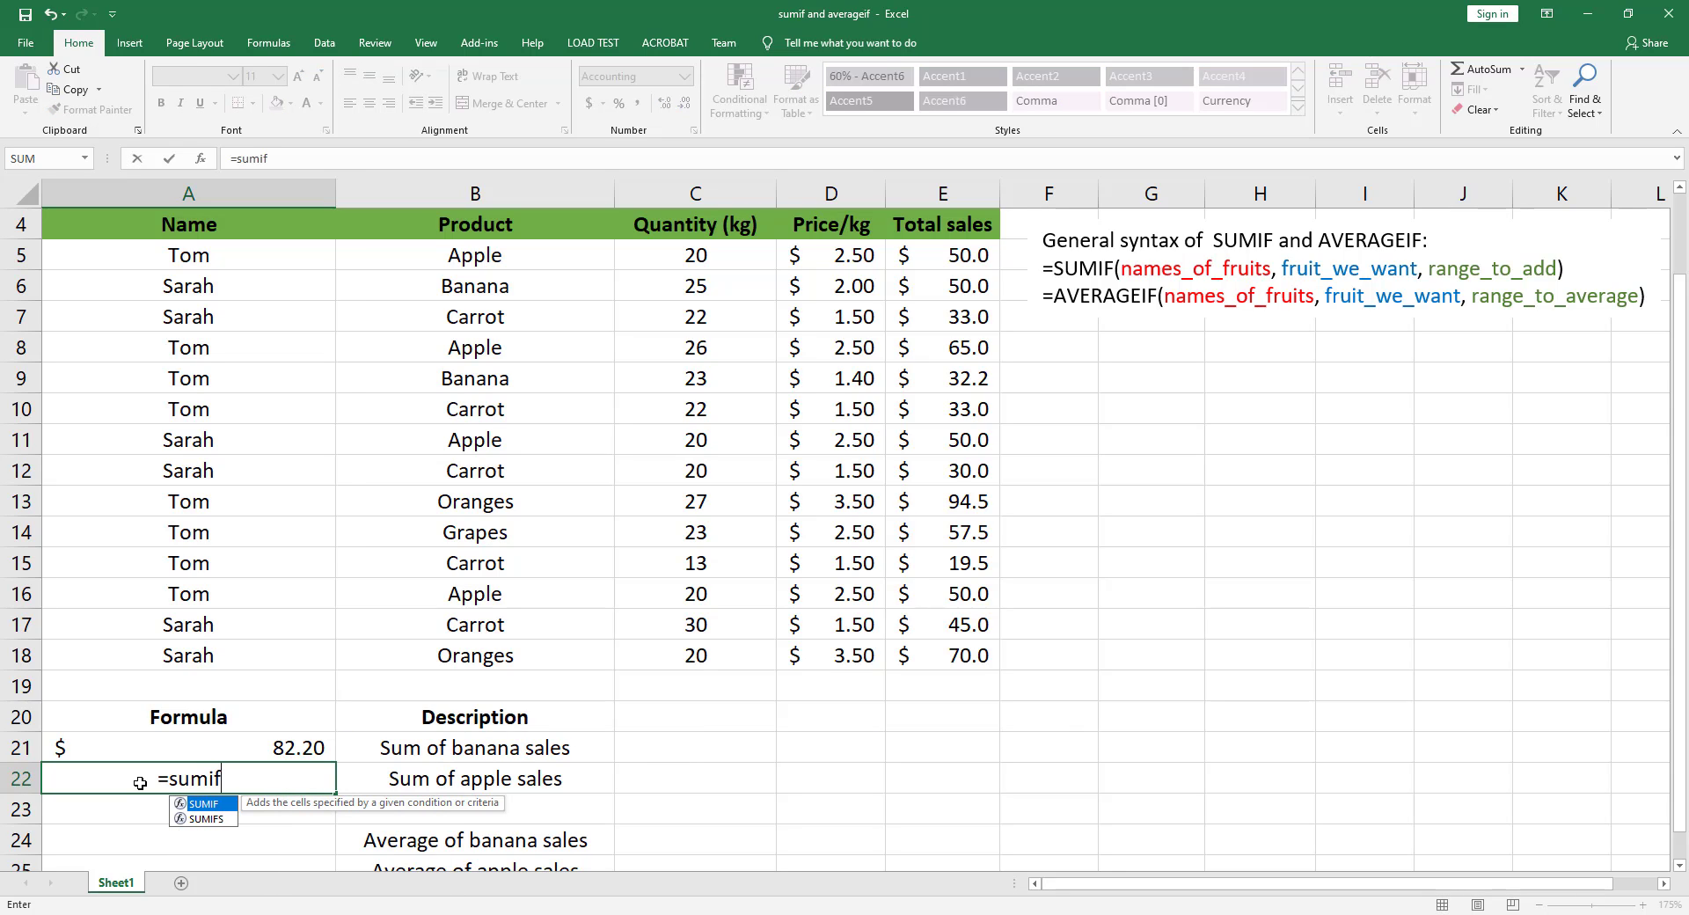
{"action": "type", "text": "("}
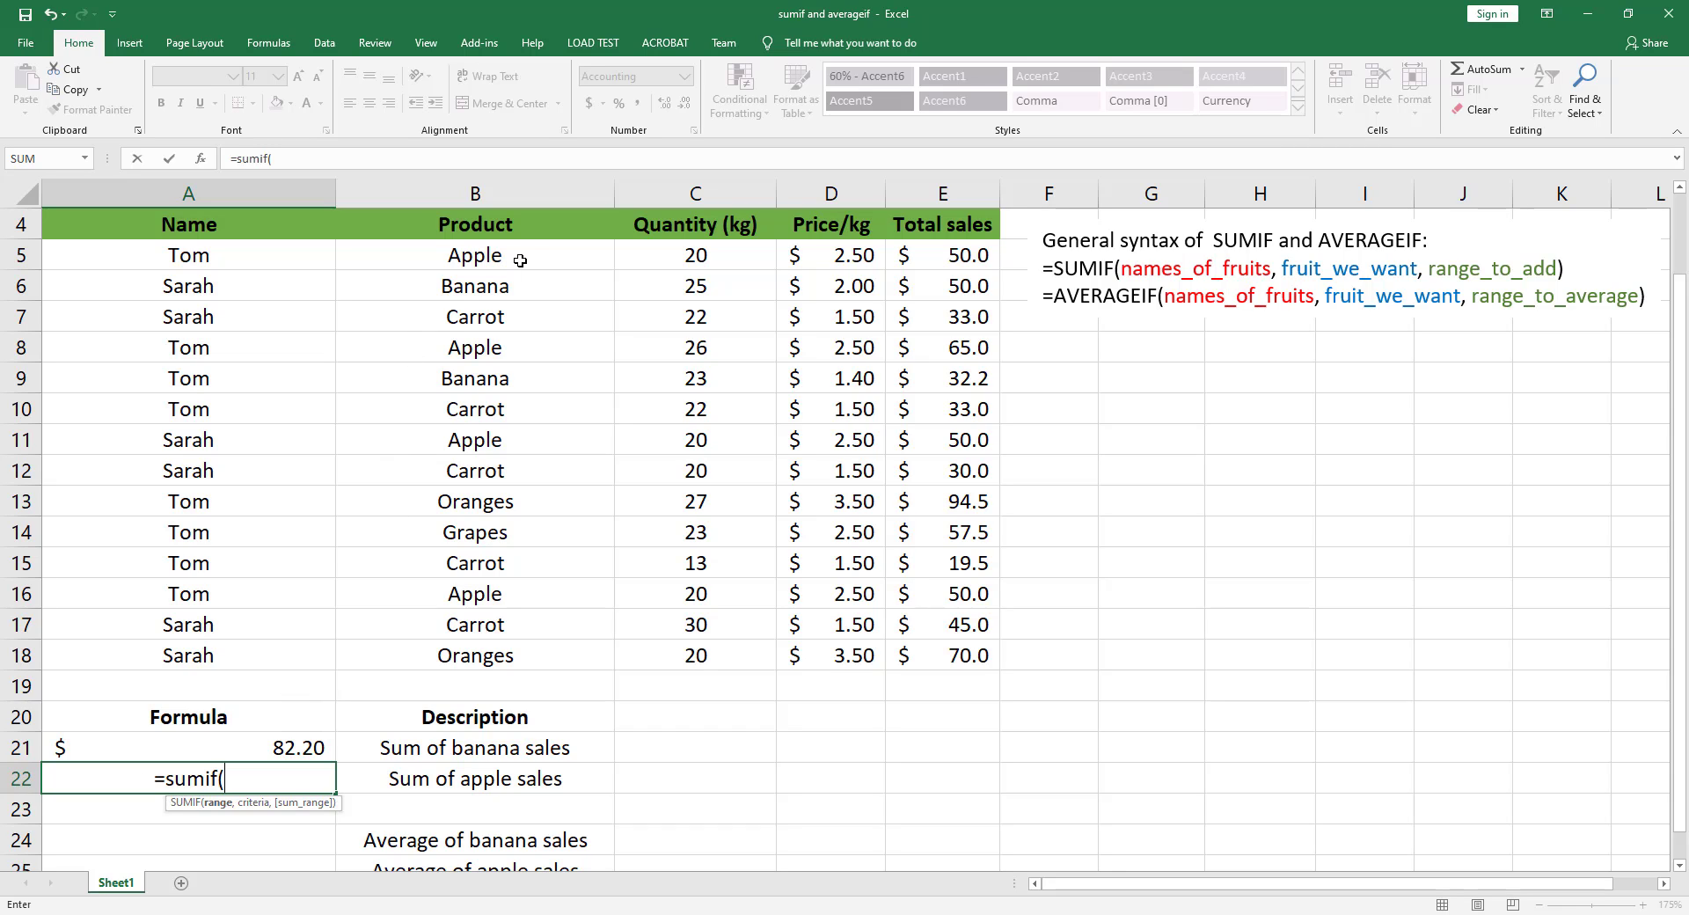
{"action": "left_click_drag", "start_coordinate": [520, 260], "coordinate": [529, 666]}
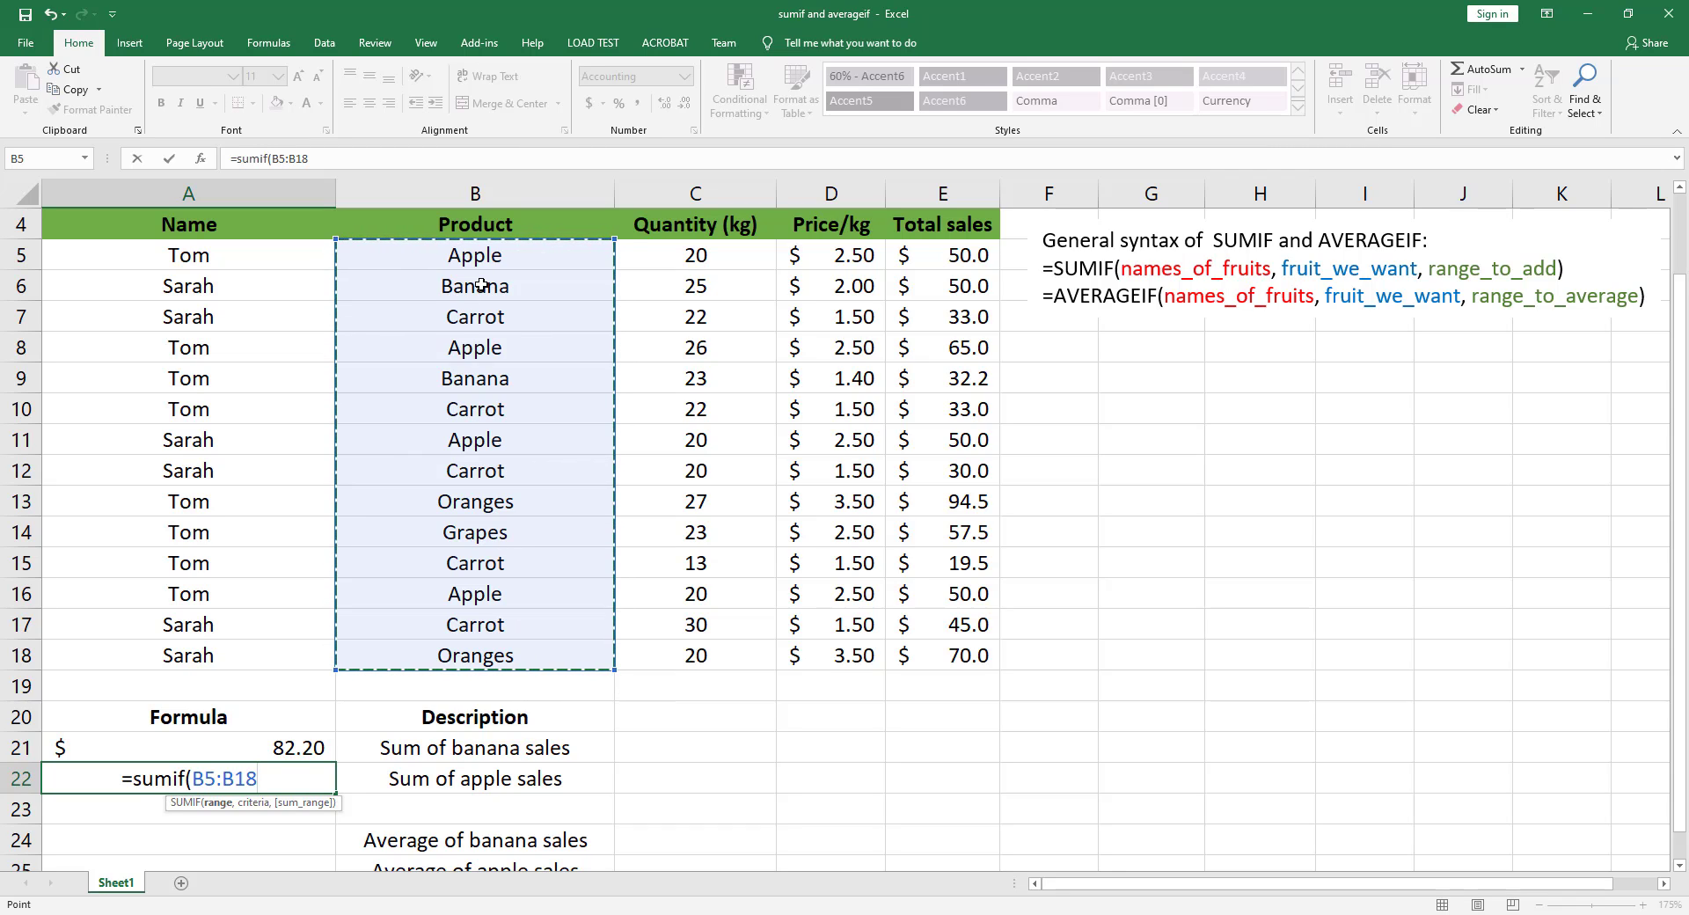
{"action": "type", "text": ","}
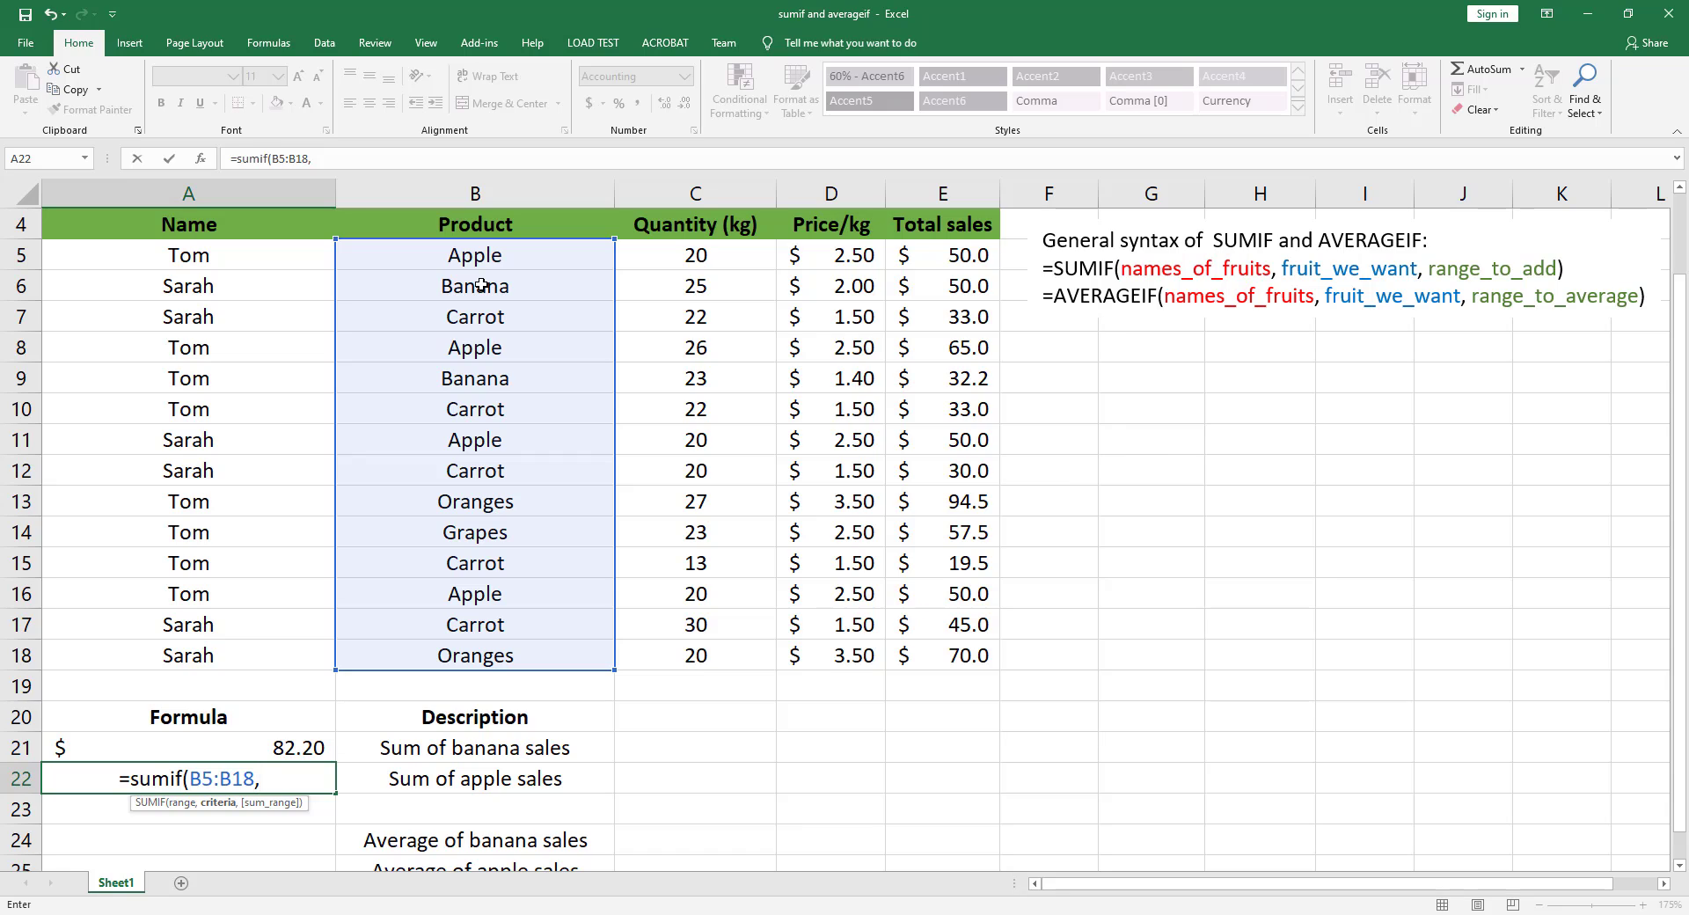
{"action": "type", "text": "\""}
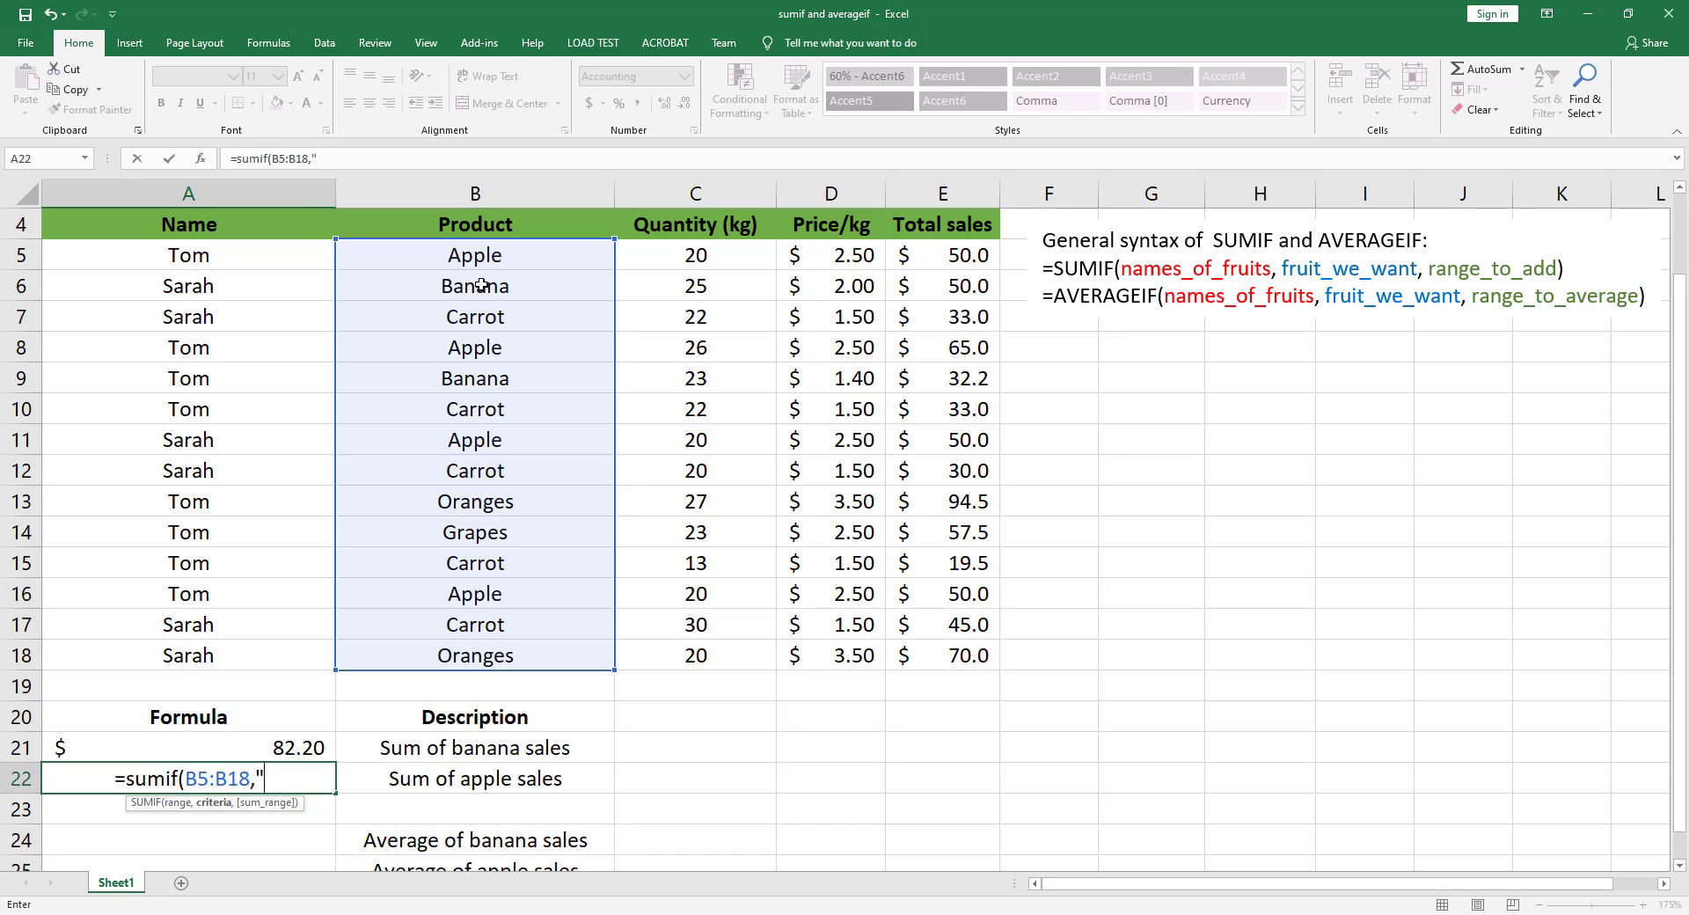
{"action": "type", "text": "ap"}
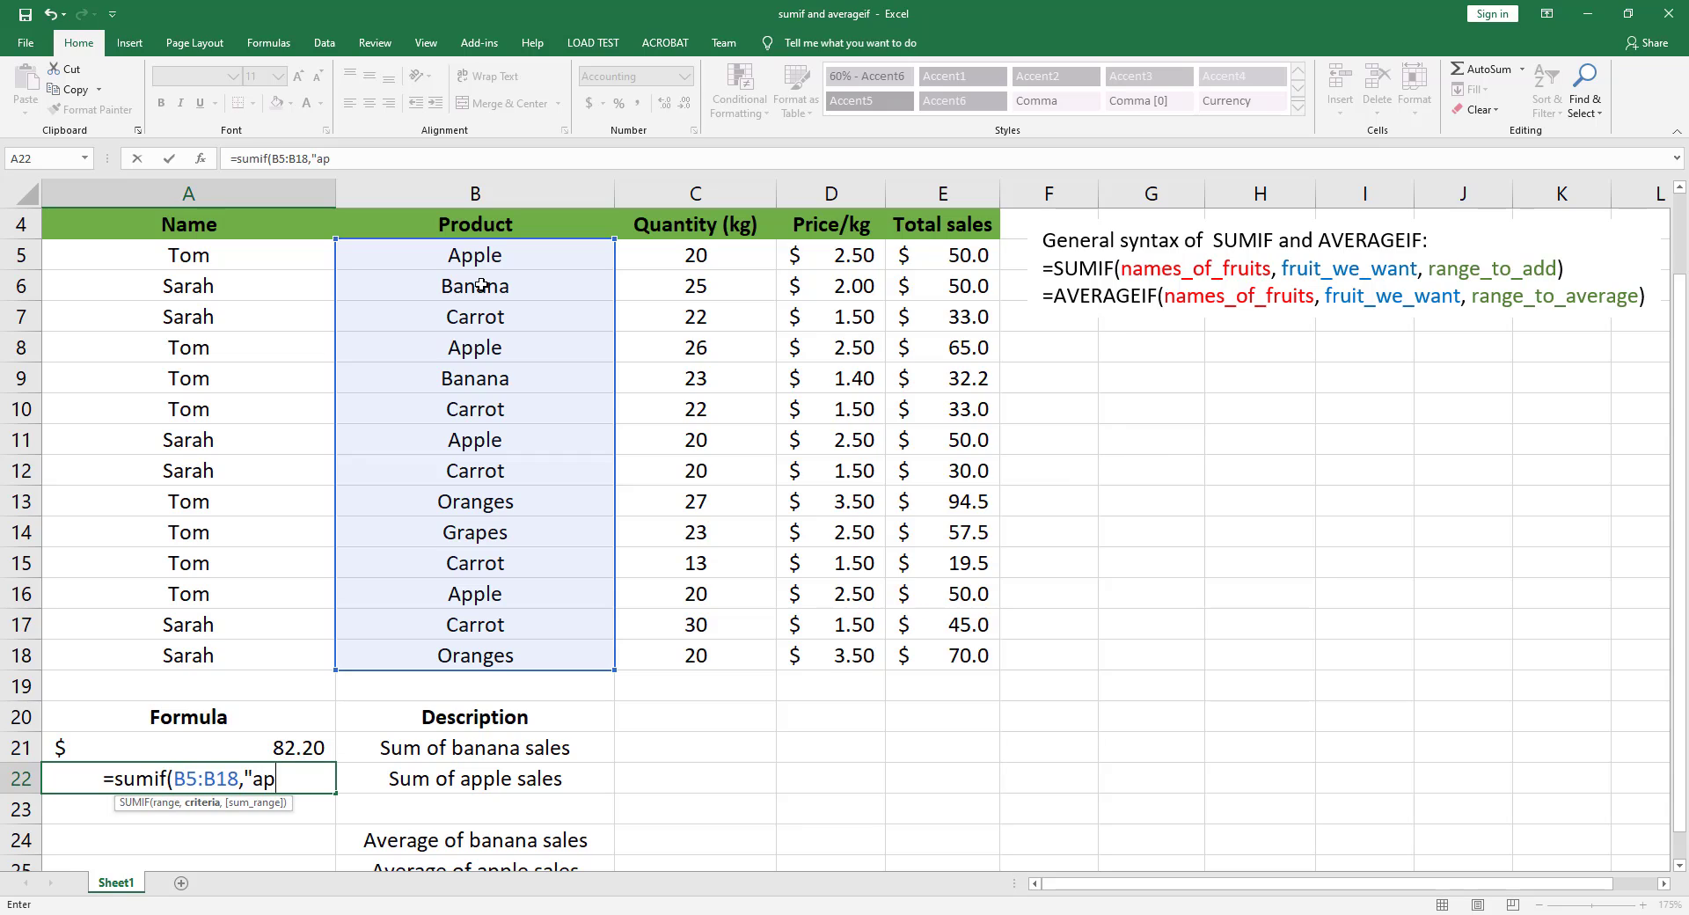
{"action": "type", "text": "ple\""}
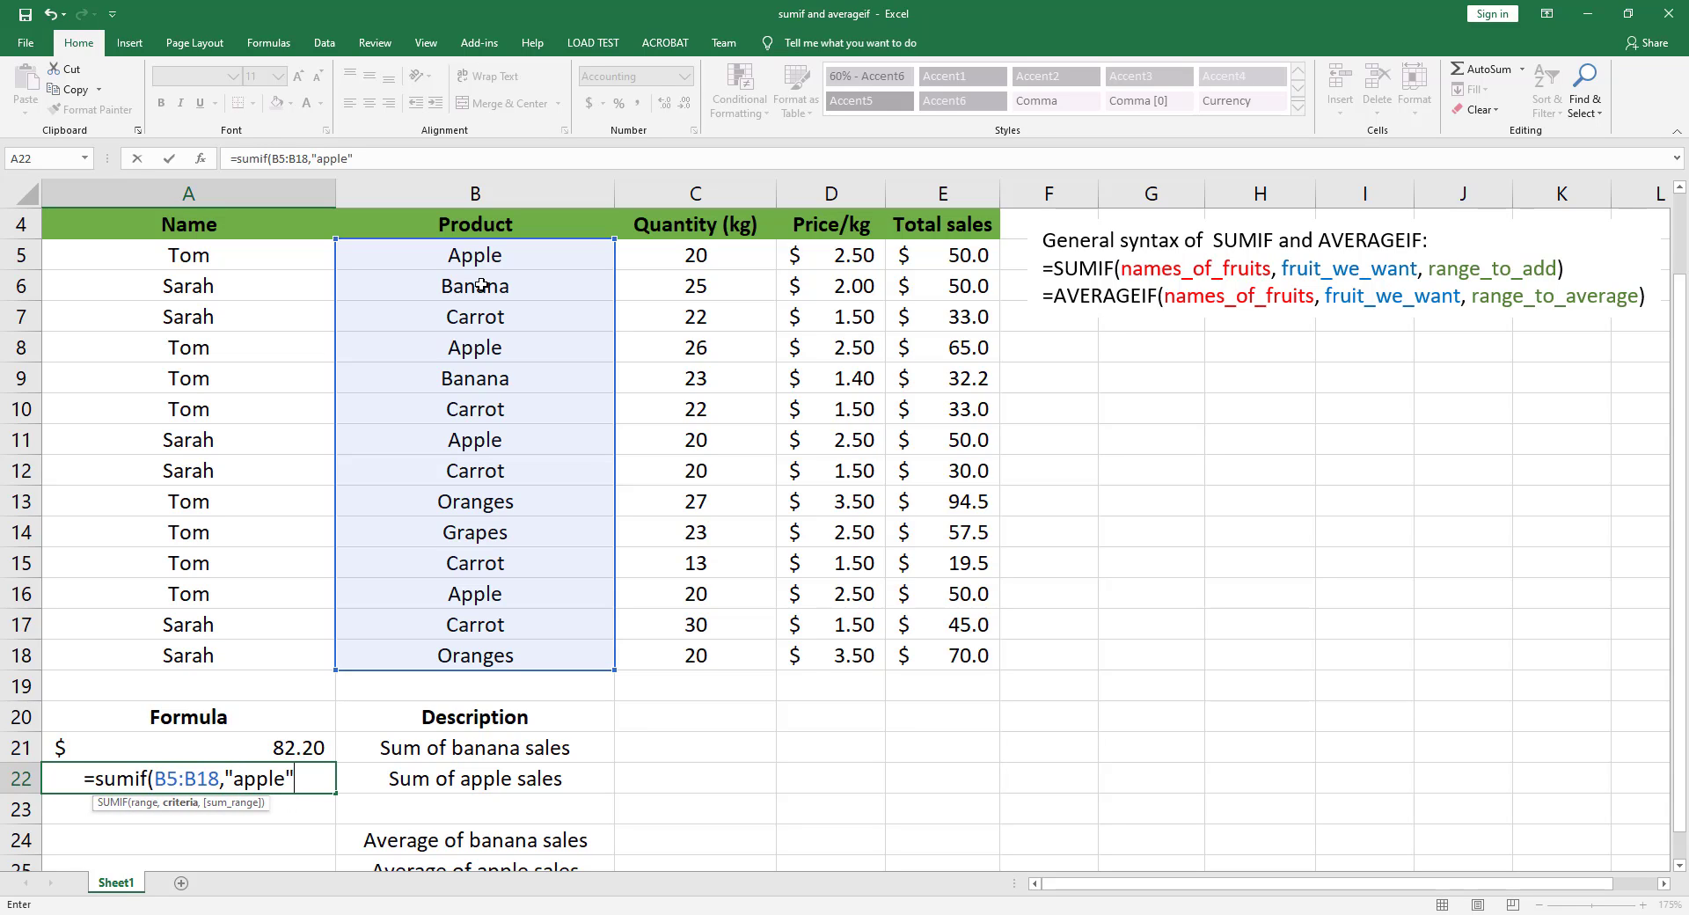
{"action": "type", "text": ","}
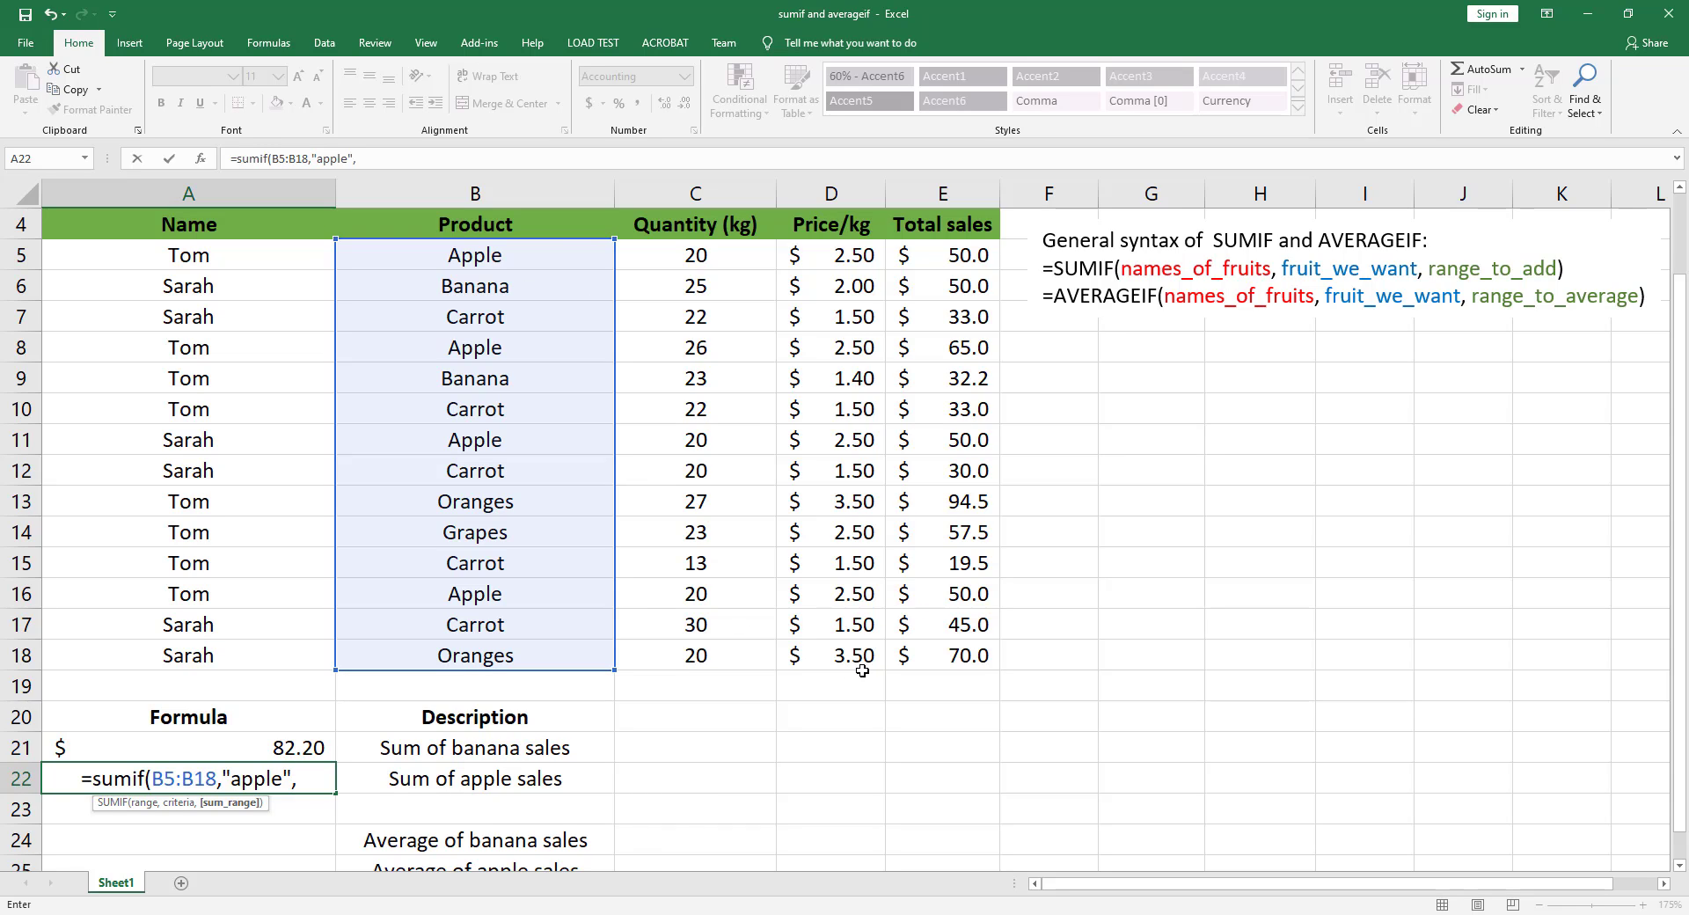
{"action": "left_click", "coordinate": [950, 254]}
{"action": "left_click_drag", "start_coordinate": [950, 254], "coordinate": [946, 661]}
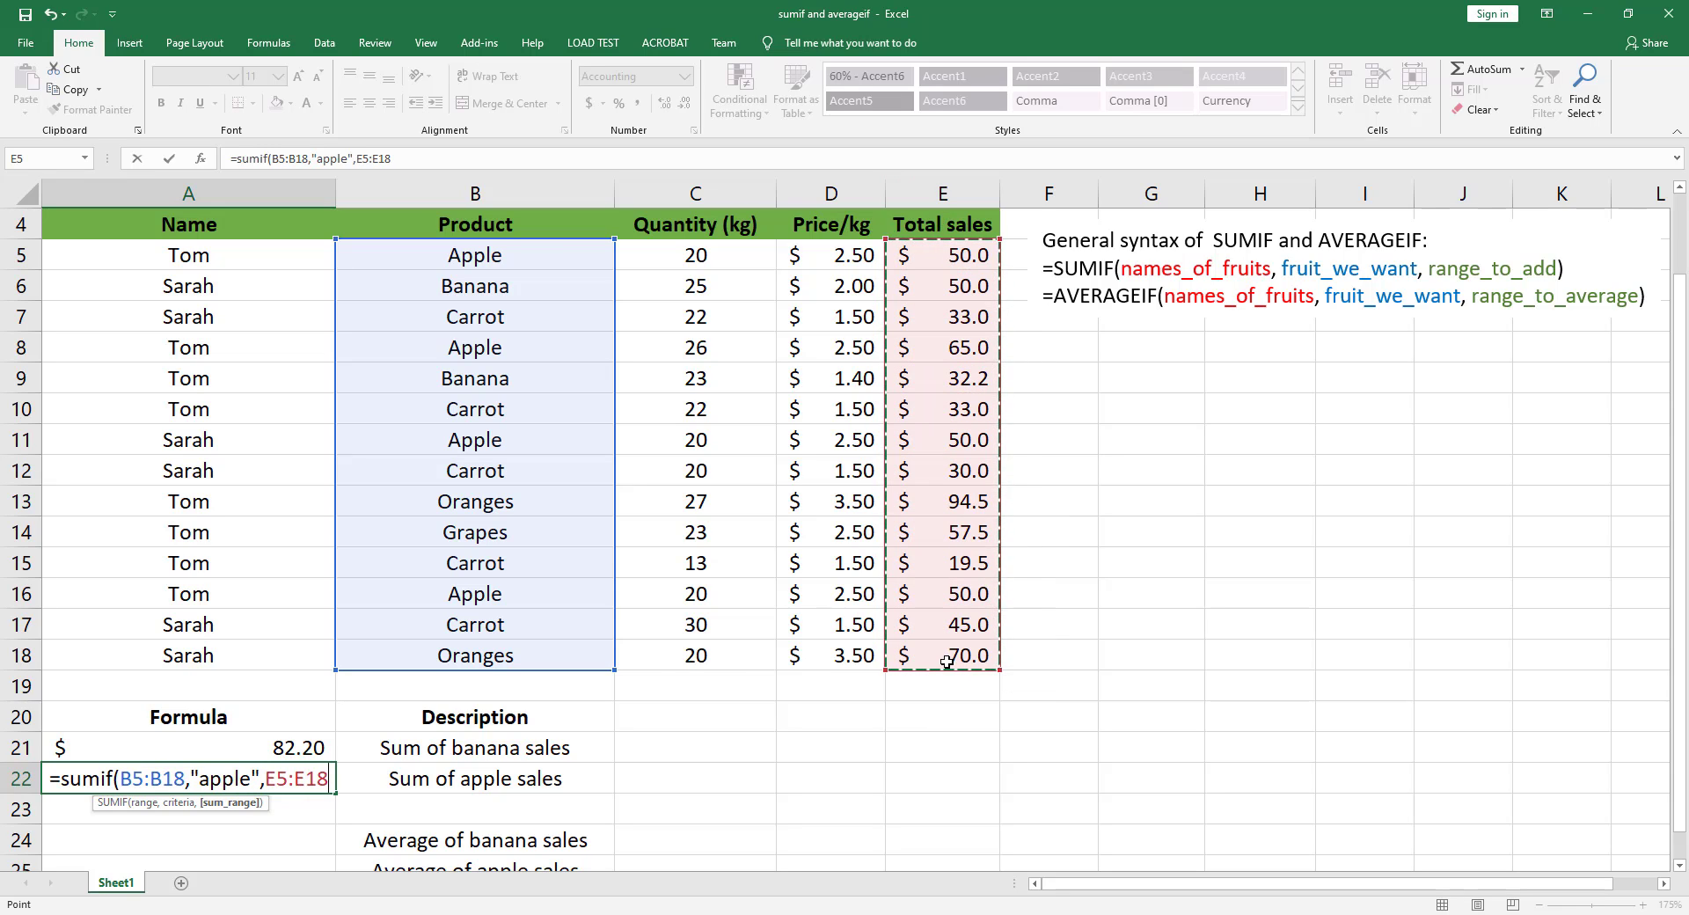
{"action": "type", "text": ")"}
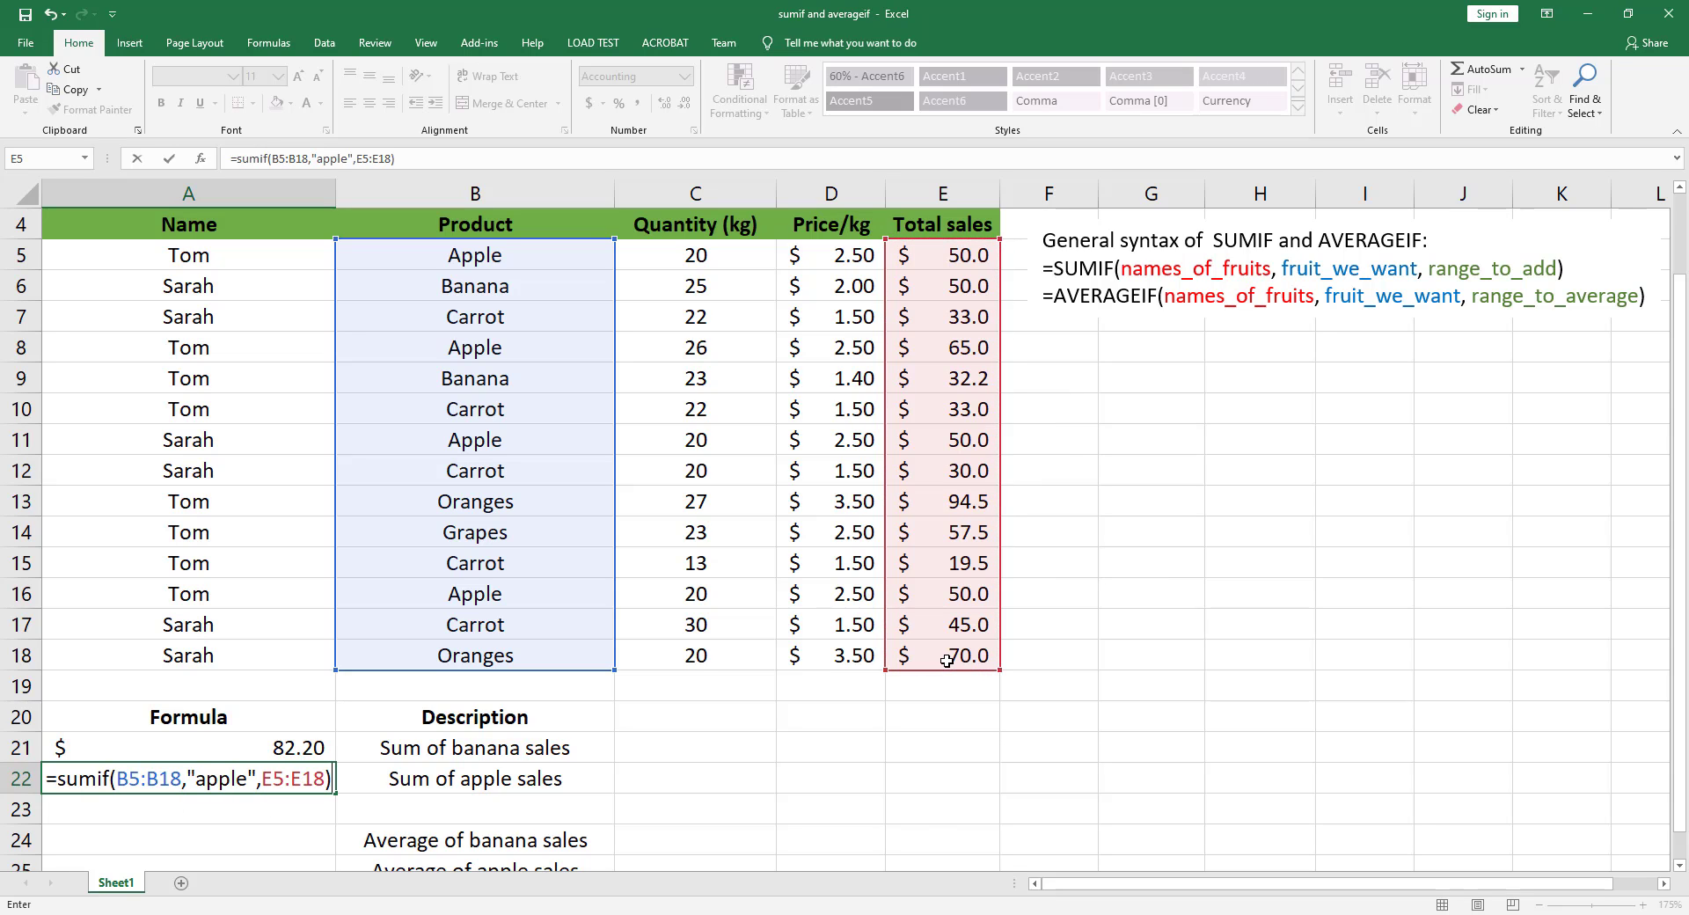
{"action": "key", "text": "Return"}
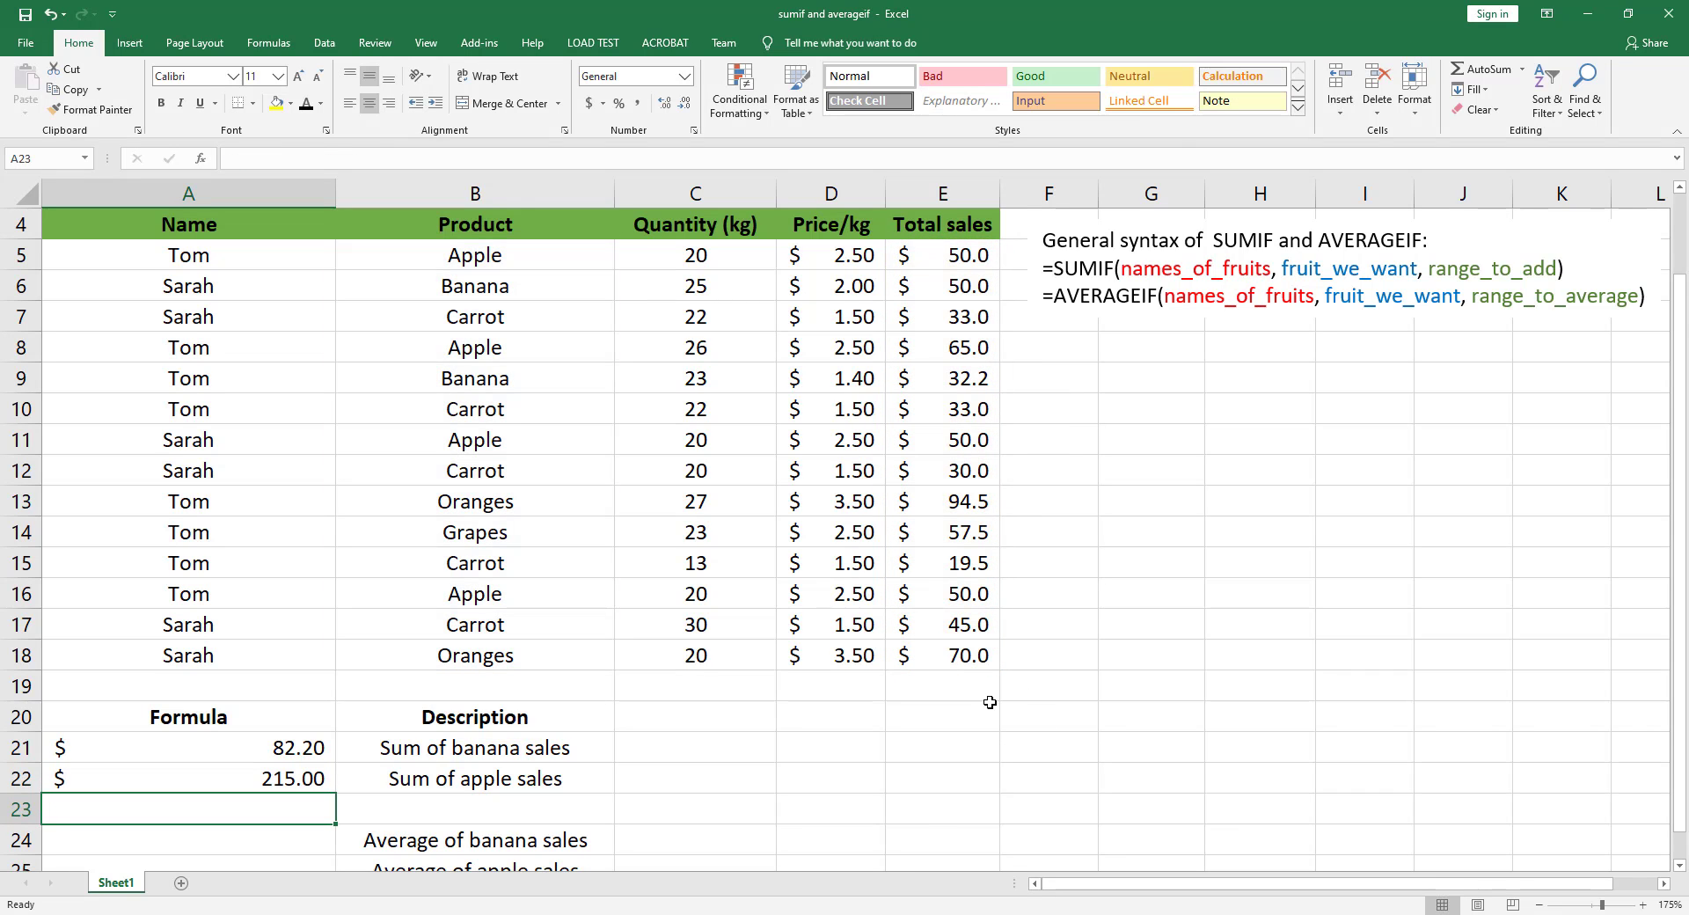
Step: Enter =AVERAGEIF(B5:B18,"banana",E5:E18) in cell A24 to average the banana sales
{"action": "scroll", "coordinate": [792, 660], "scroll_direction": "down", "scroll_amount": 1}
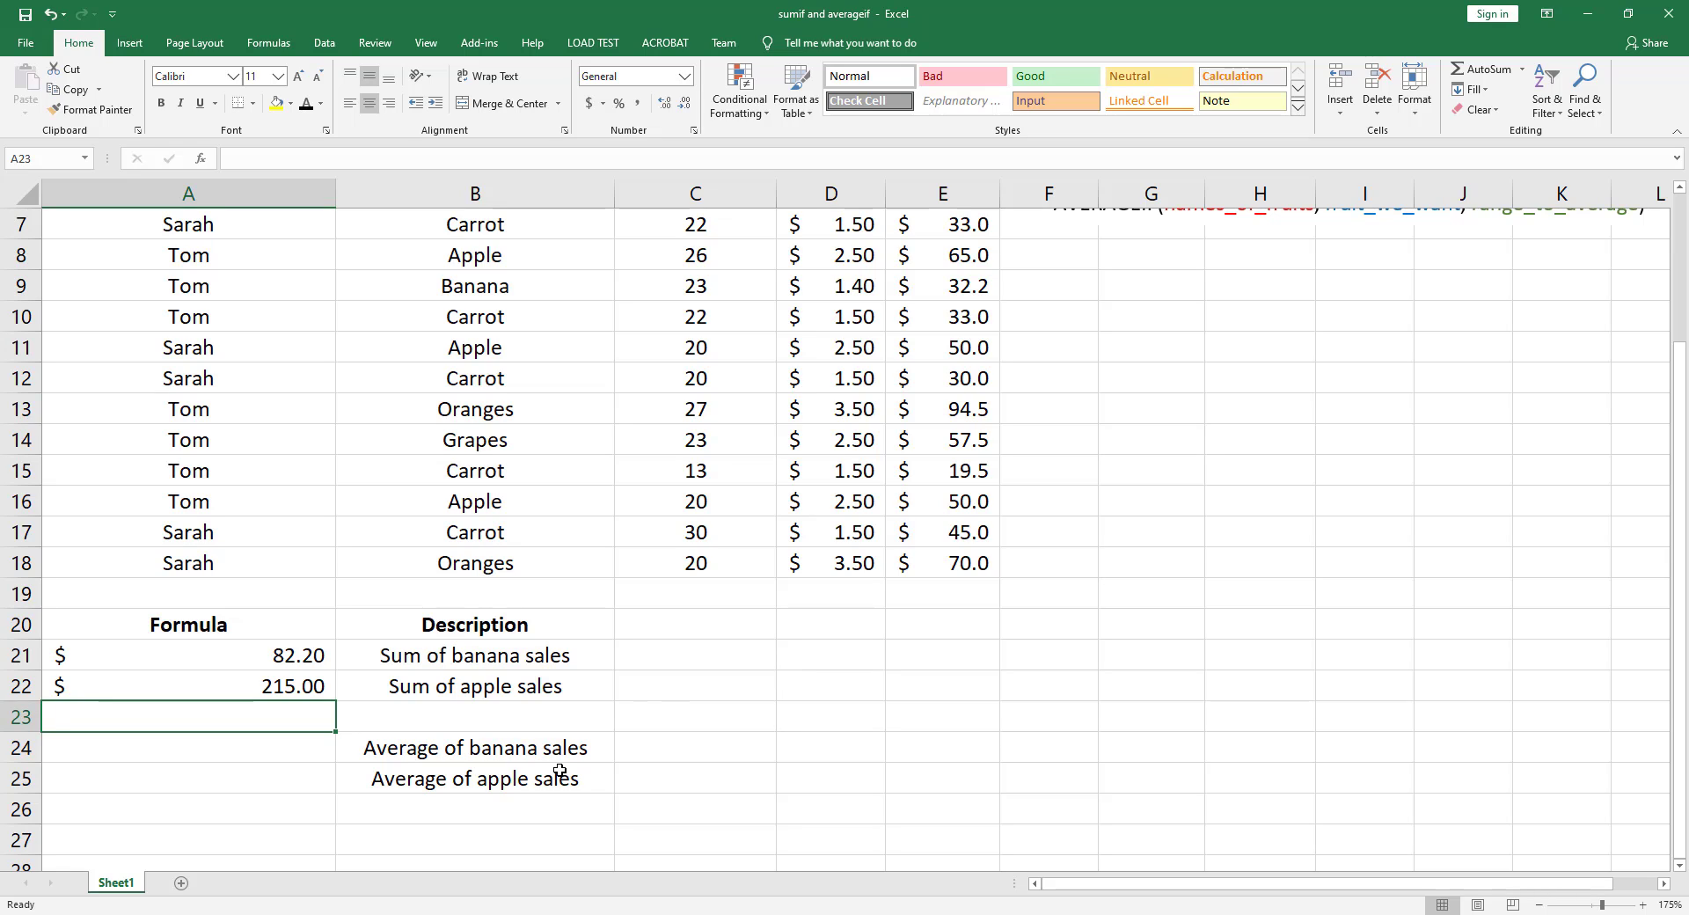
{"action": "left_click", "coordinate": [177, 749]}
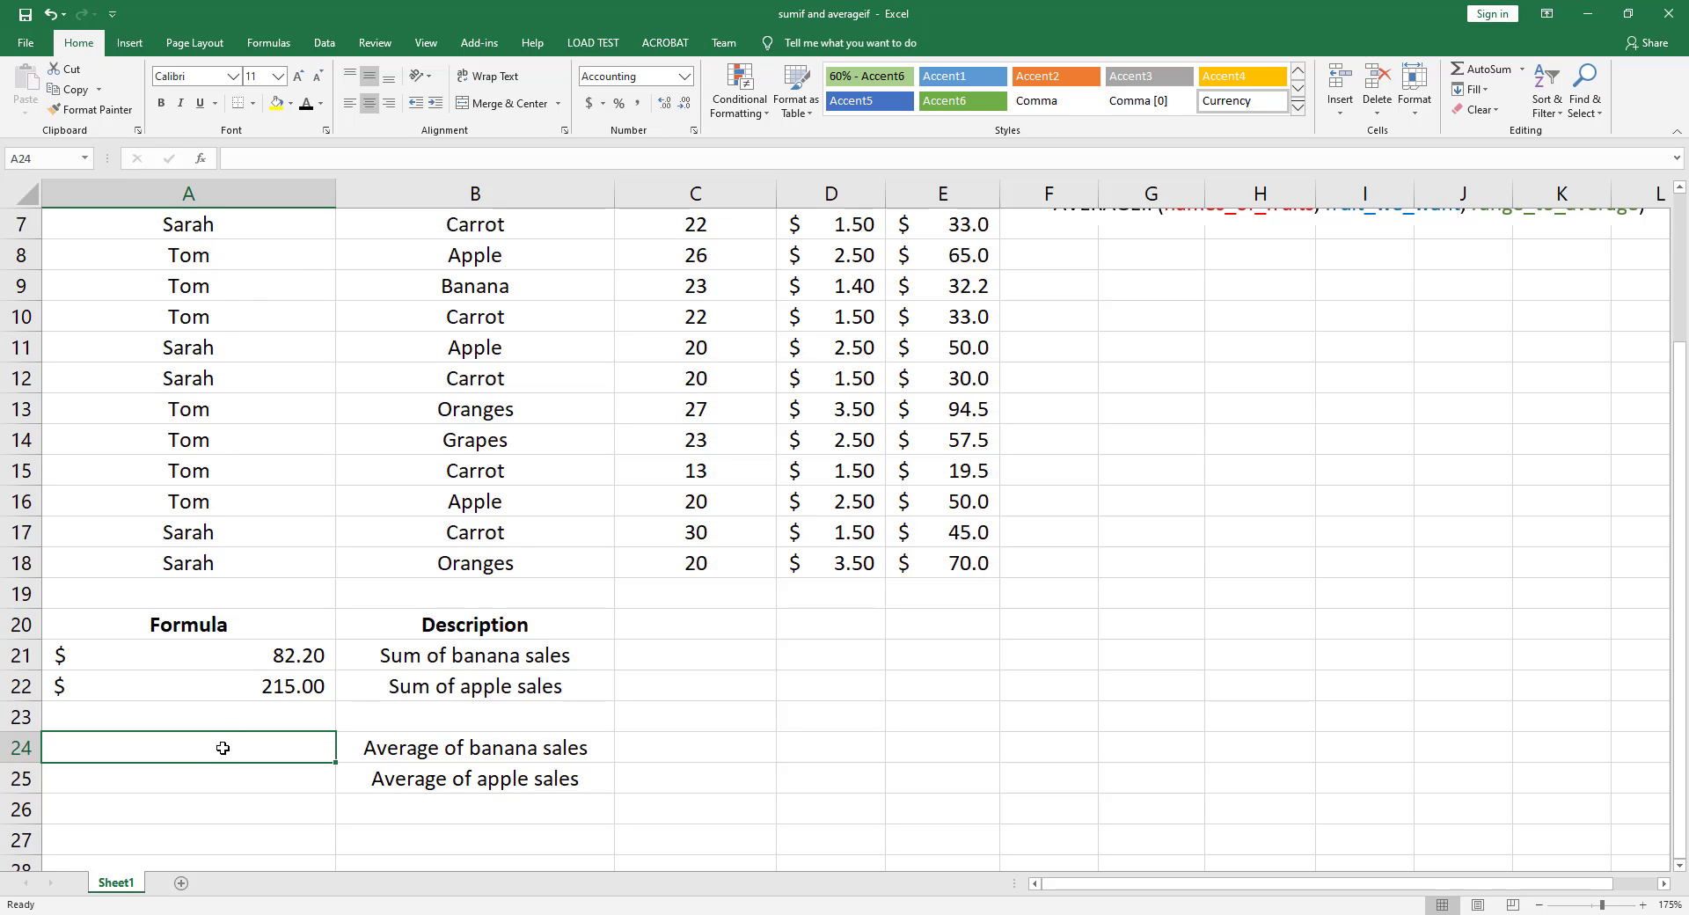
{"action": "type", "text": "="}
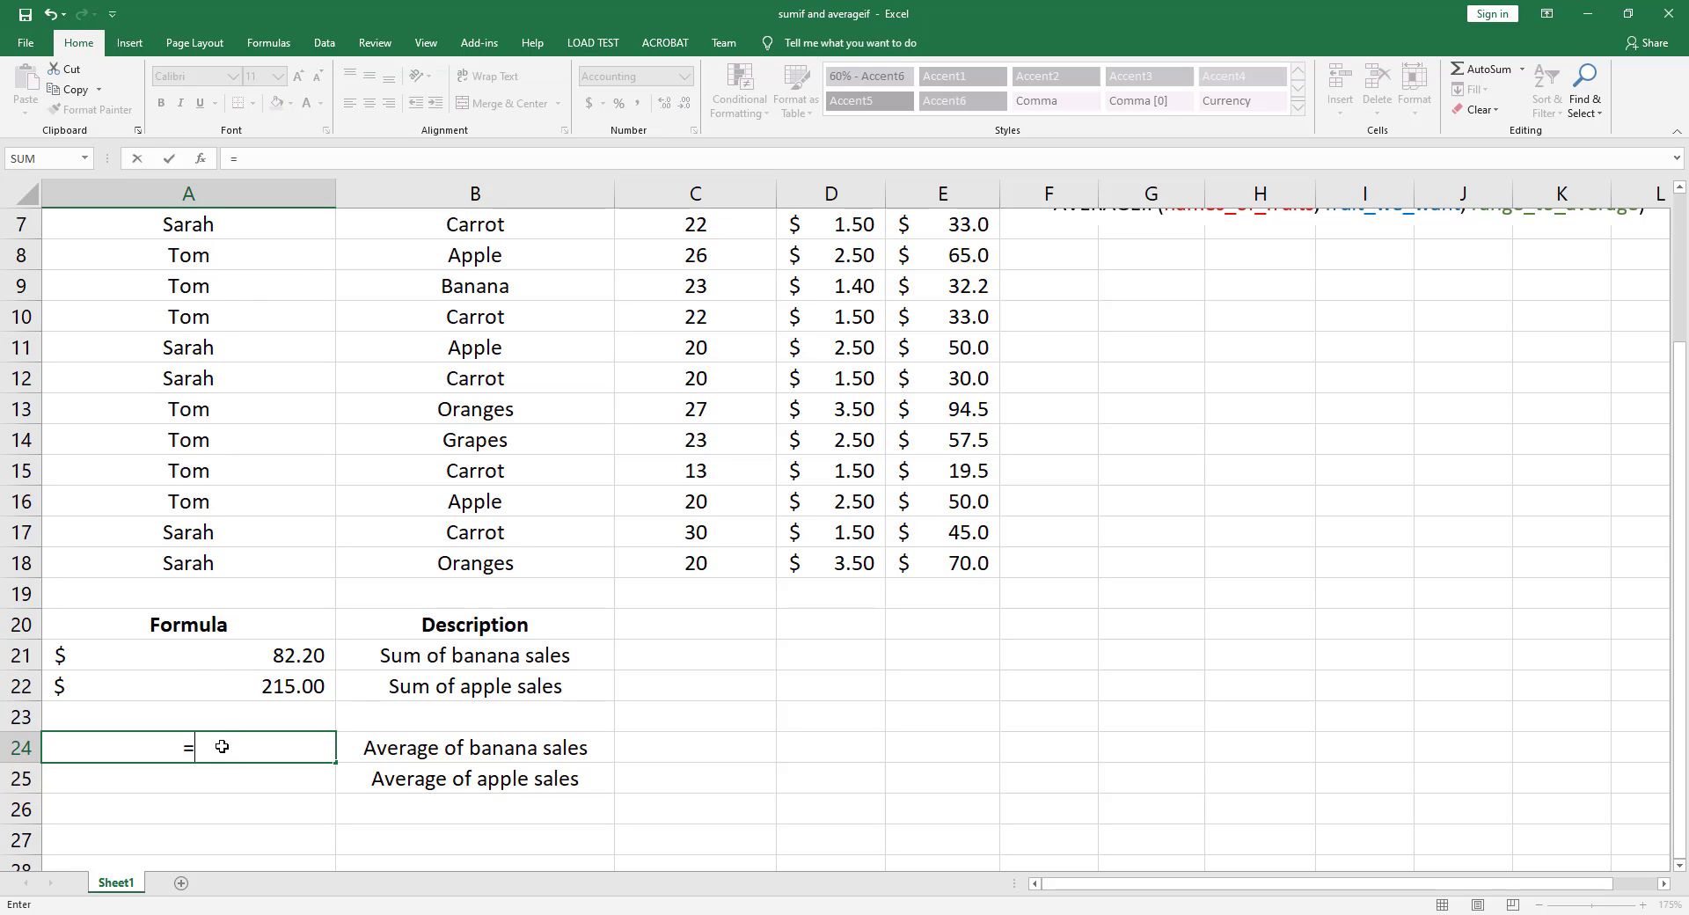
{"action": "type", "text": "aver"}
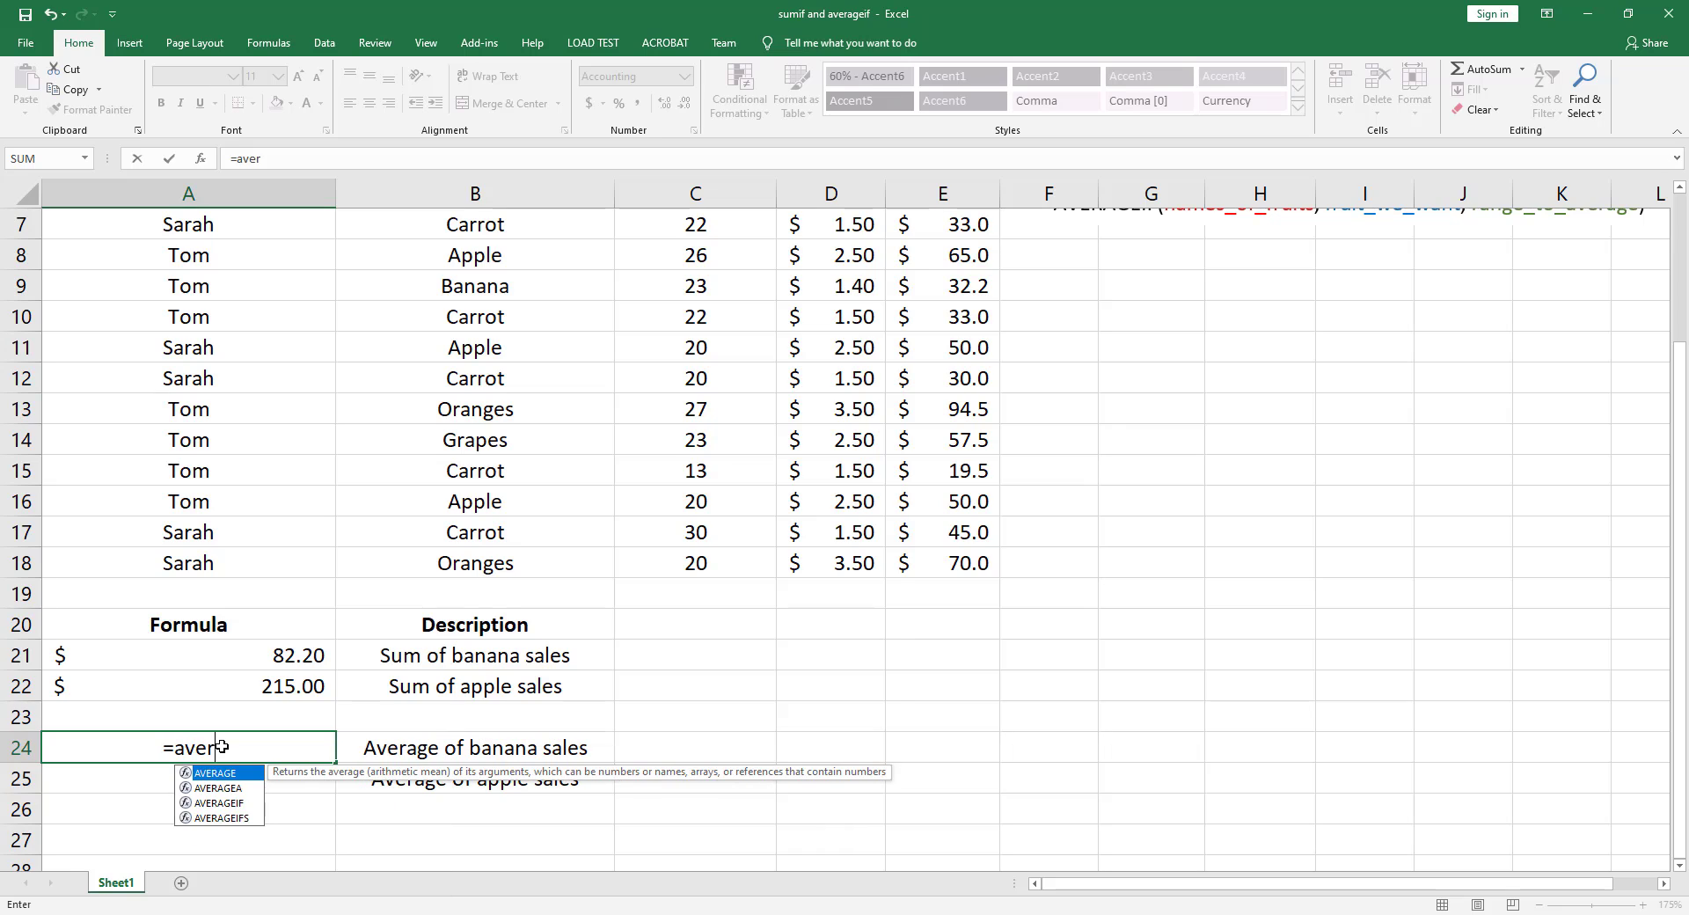
{"action": "type", "text": "ageif"}
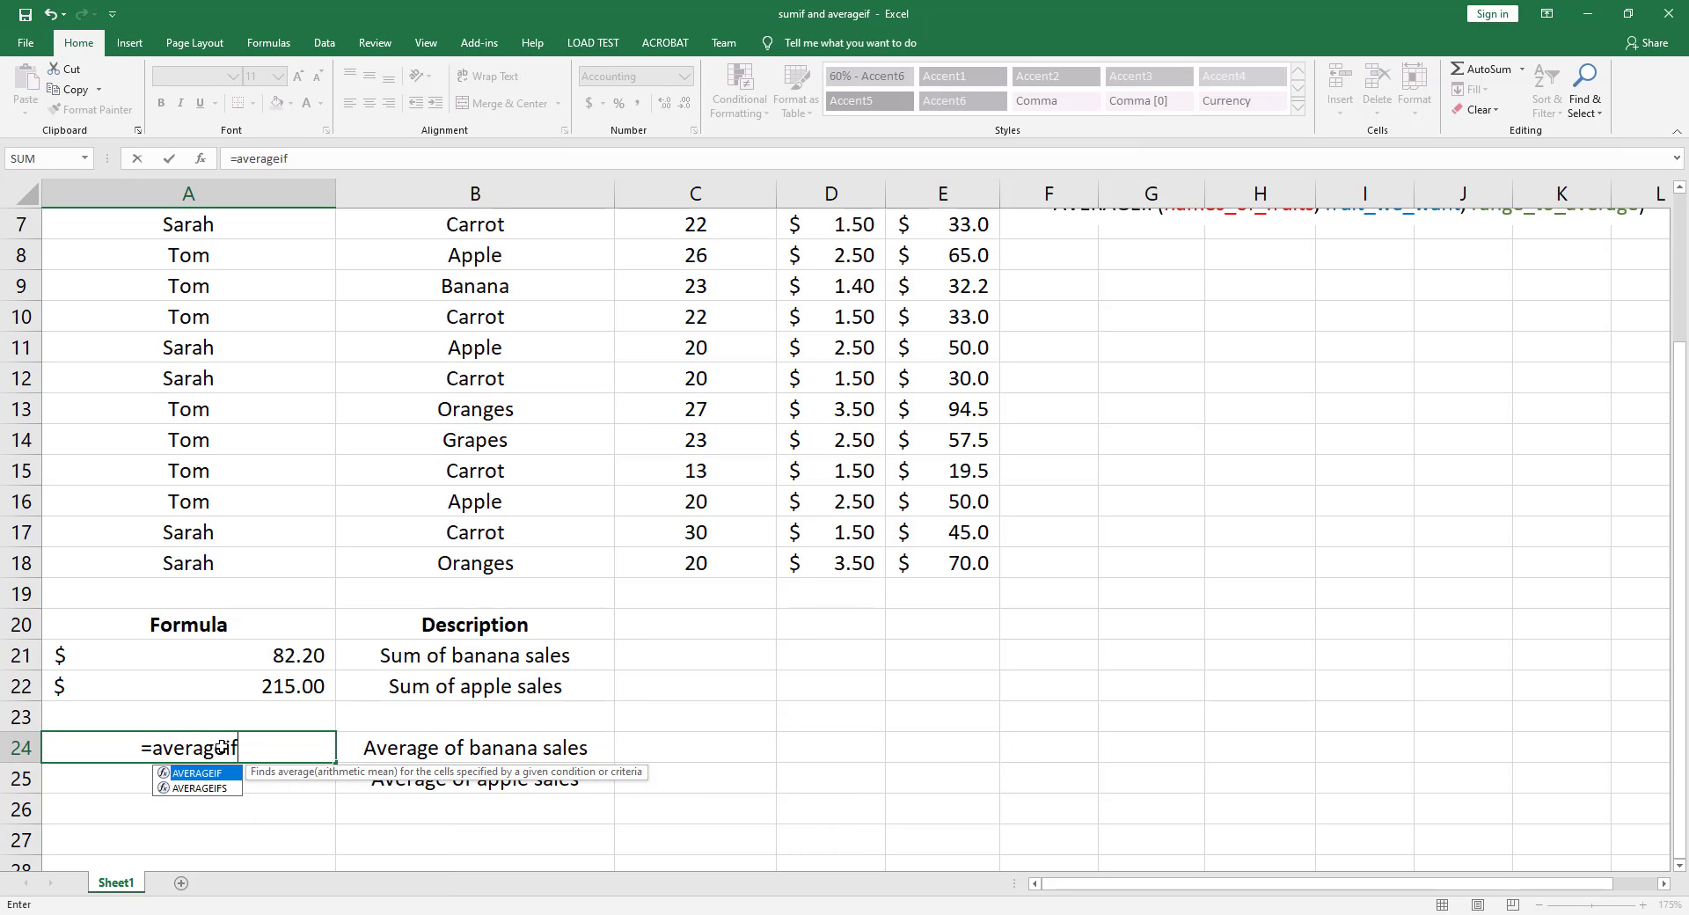
{"action": "type", "text": "("}
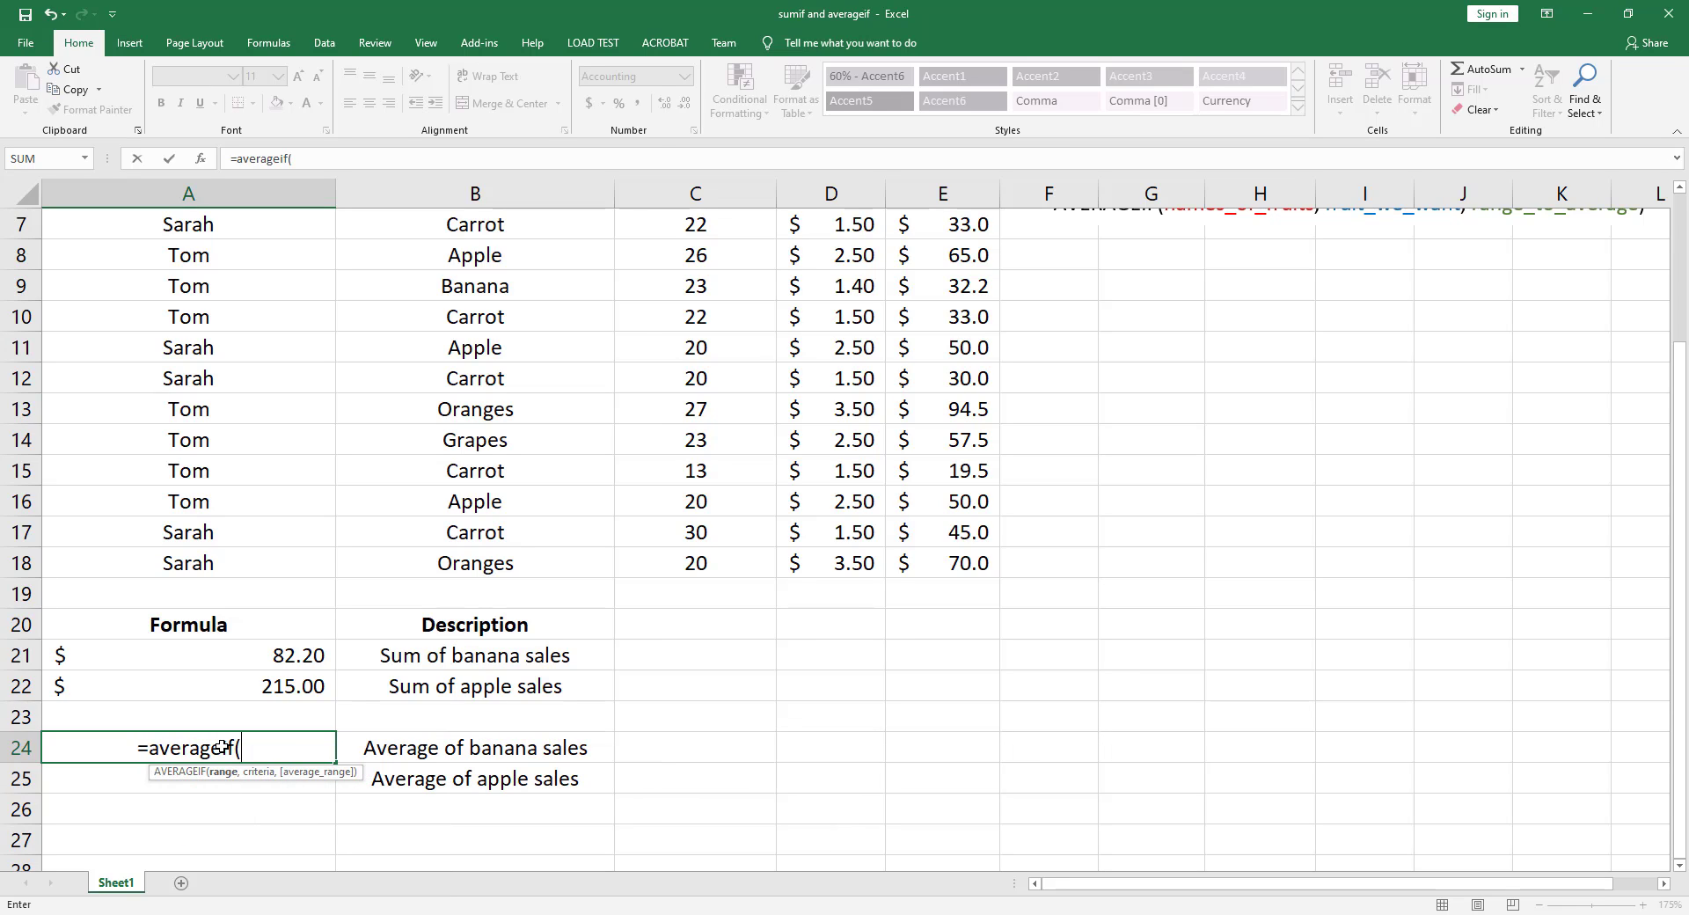
{"action": "scroll", "coordinate": [335, 614], "scroll_direction": "up", "scroll_amount": 1}
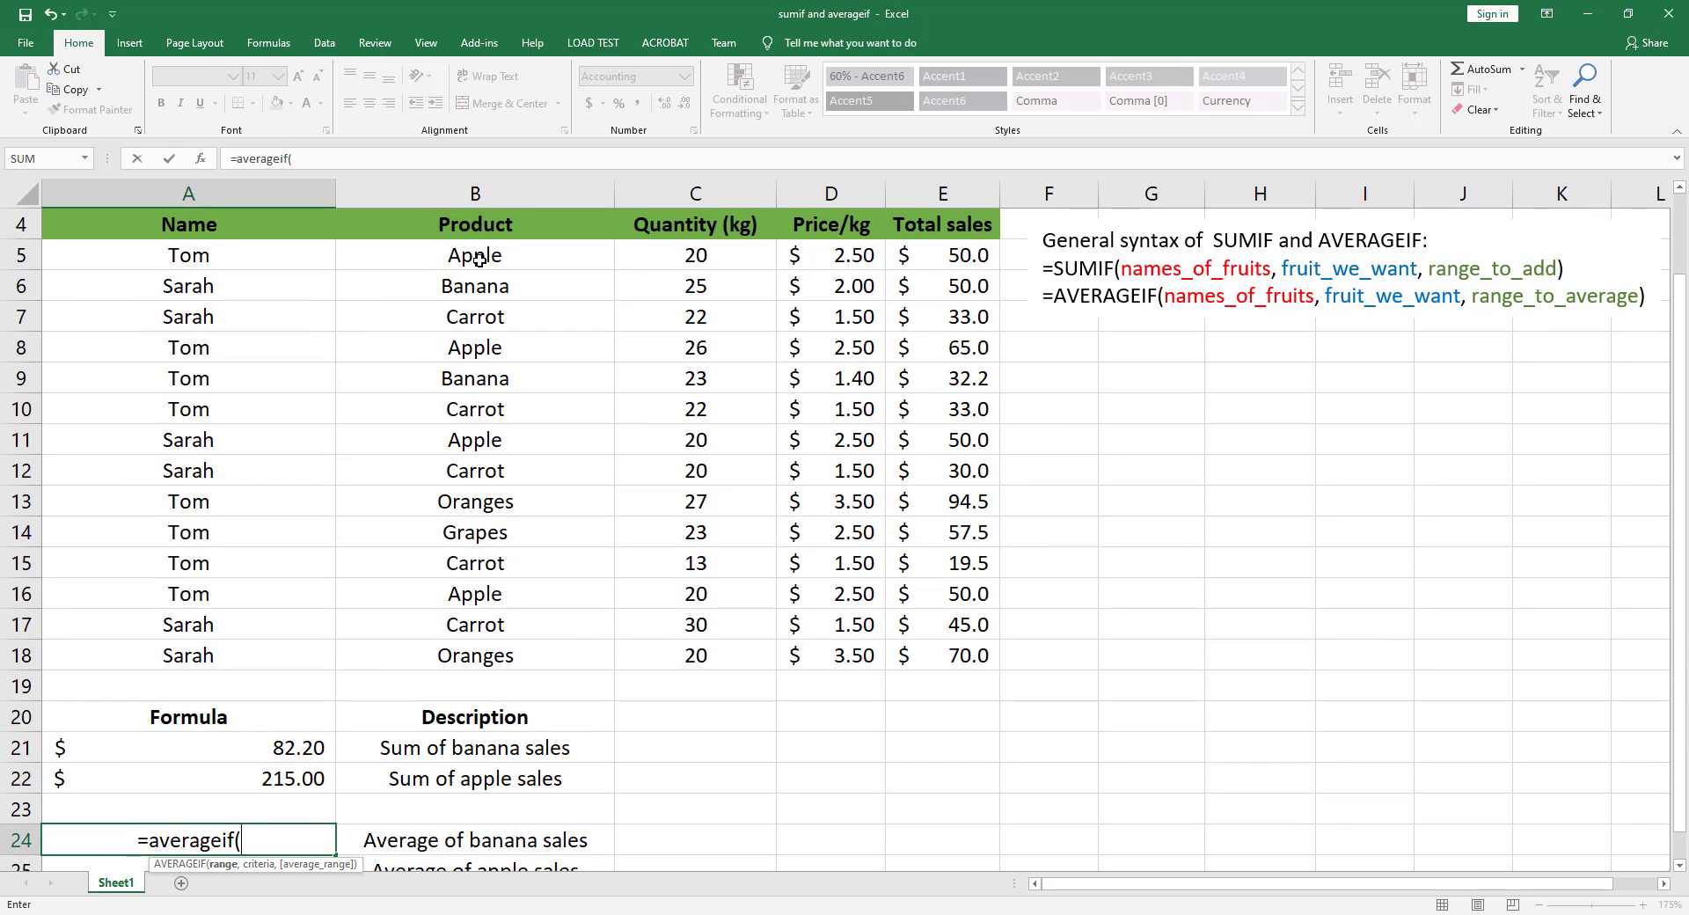
{"action": "left_click_drag", "start_coordinate": [520, 256], "coordinate": [500, 657]}
{"action": "type", "text": ","}
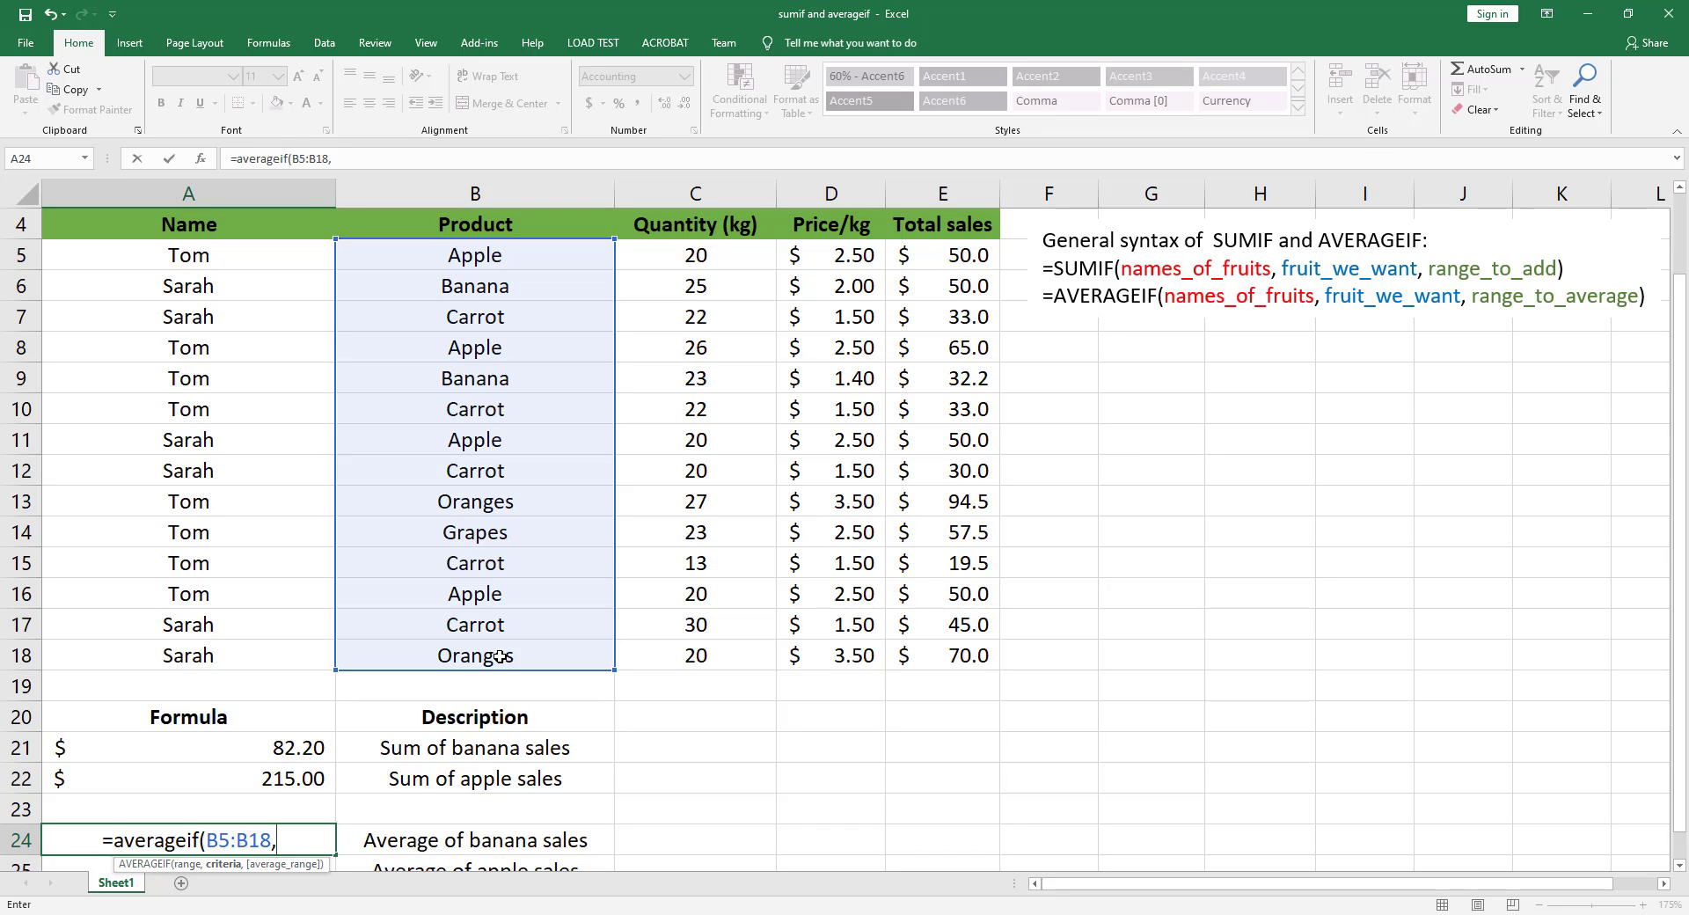
{"action": "type", "text": "\""}
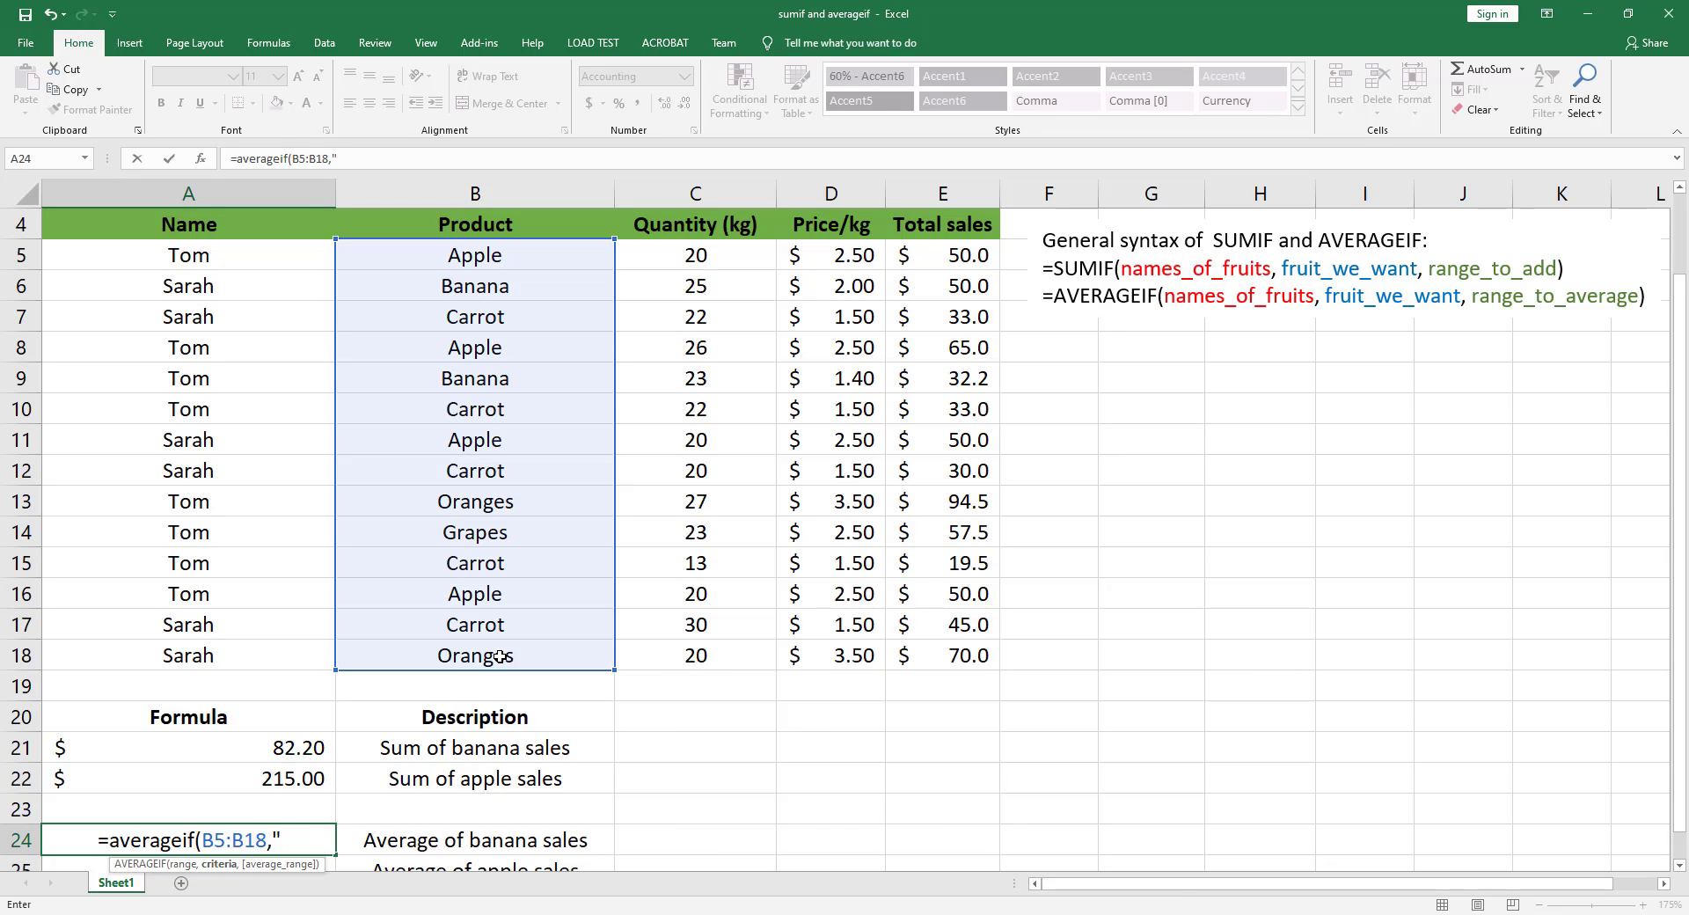
{"action": "type", "text": "banana"}
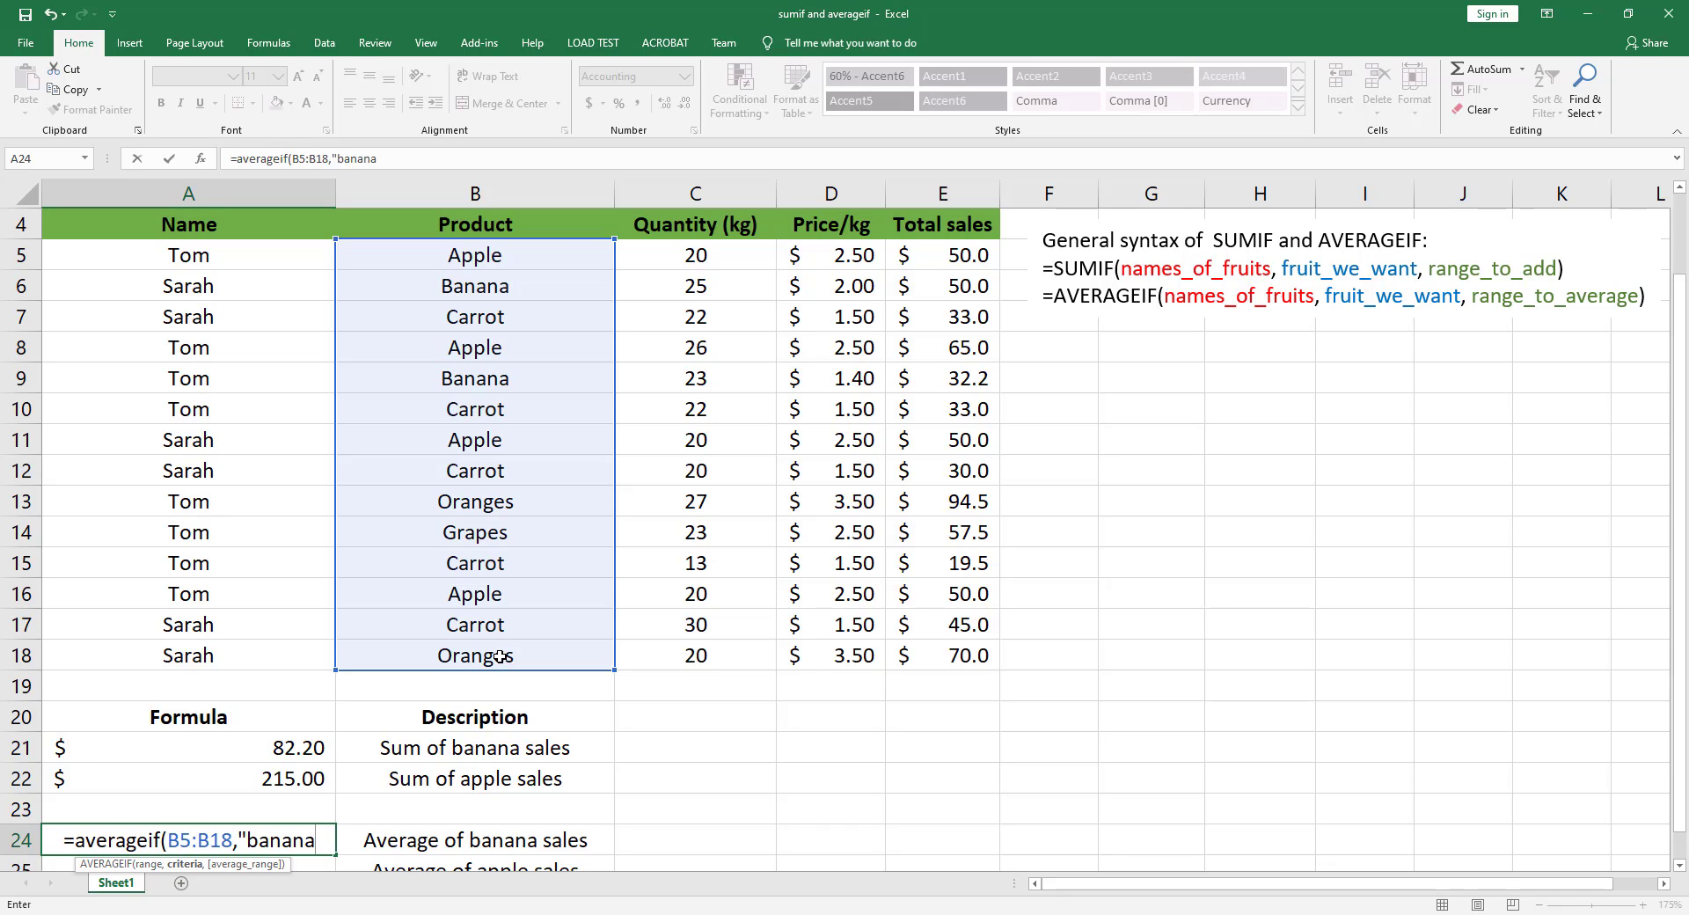
{"action": "type", "text": "\""}
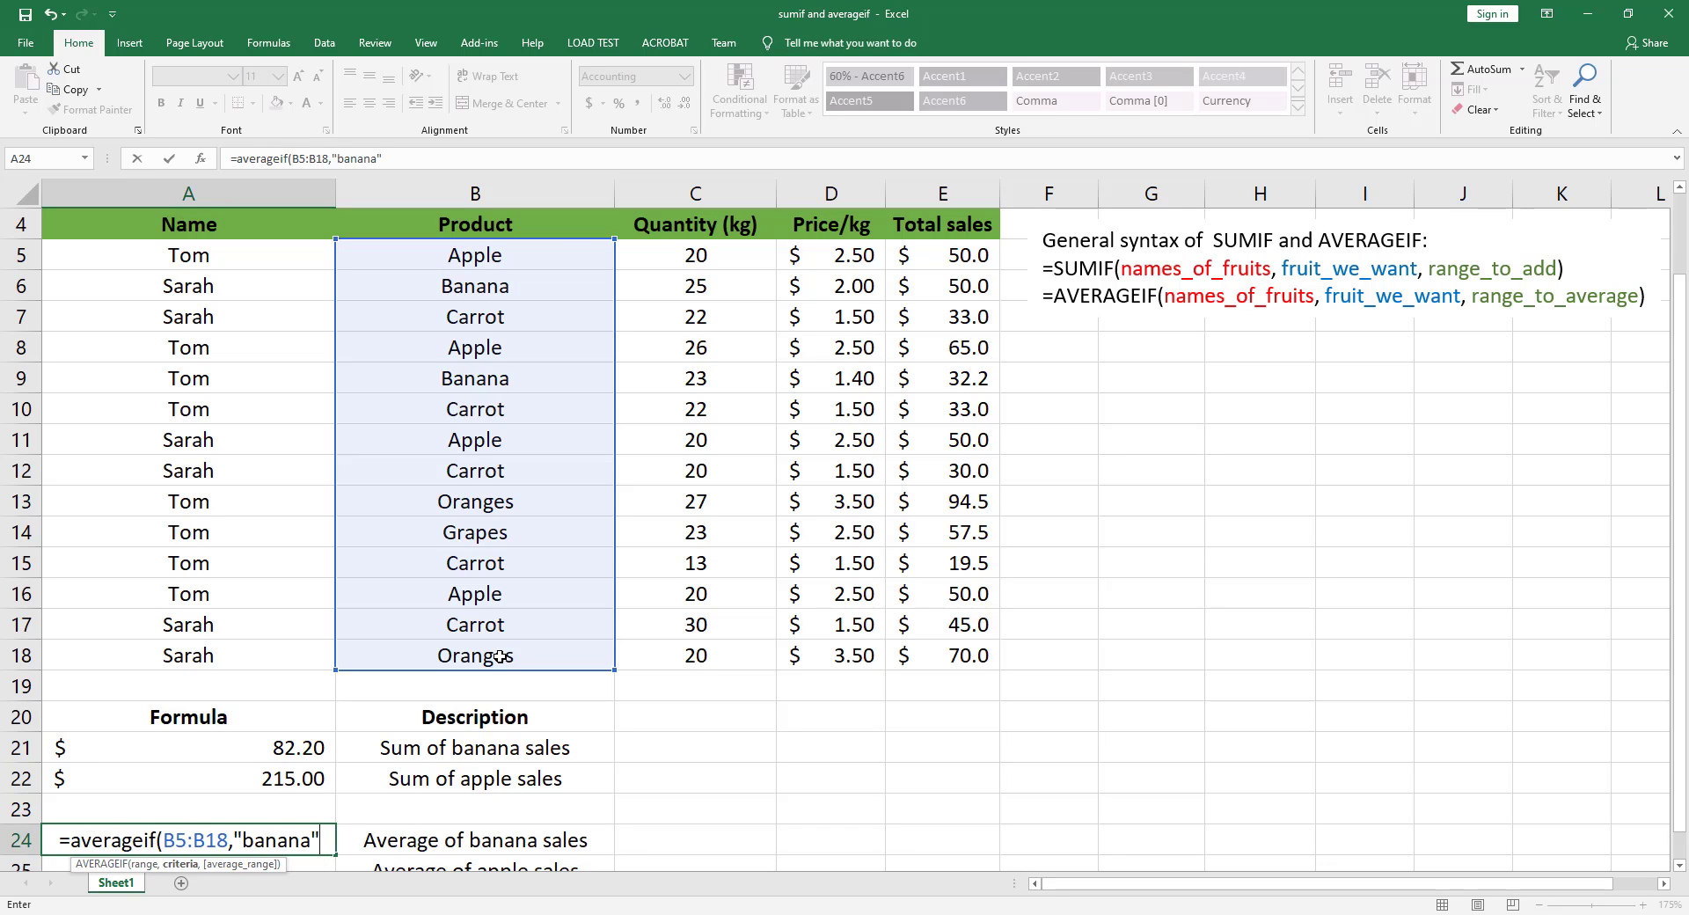
{"action": "type", "text": ","}
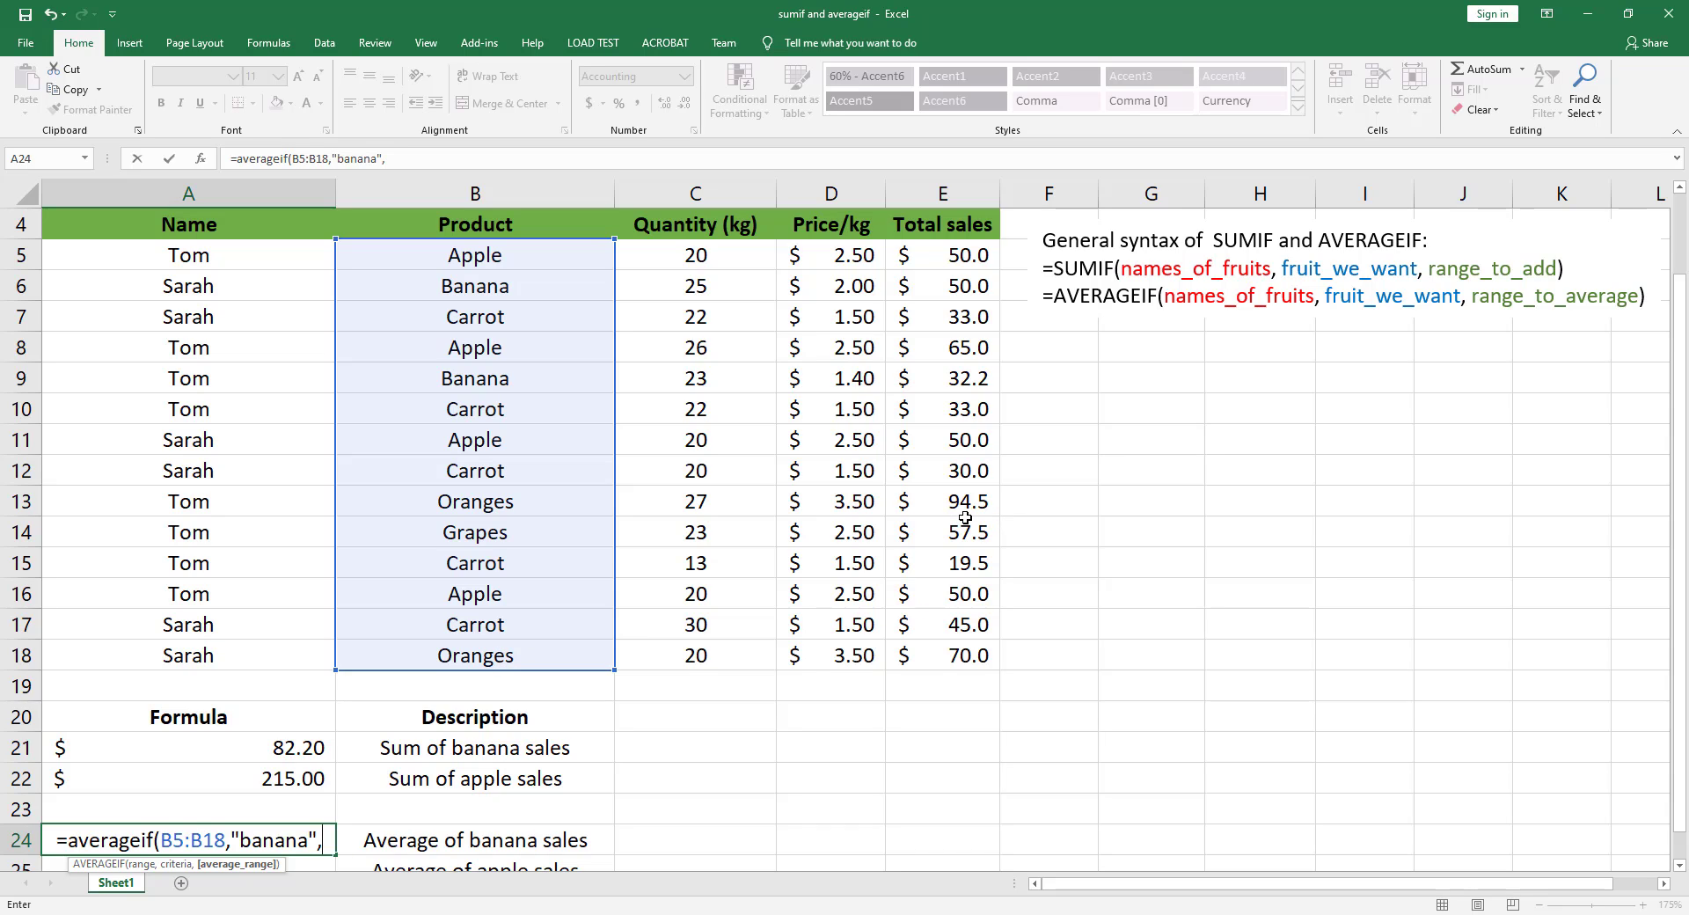
{"action": "left_click", "coordinate": [959, 264]}
{"action": "left_click_drag", "start_coordinate": [961, 266], "coordinate": [924, 659]}
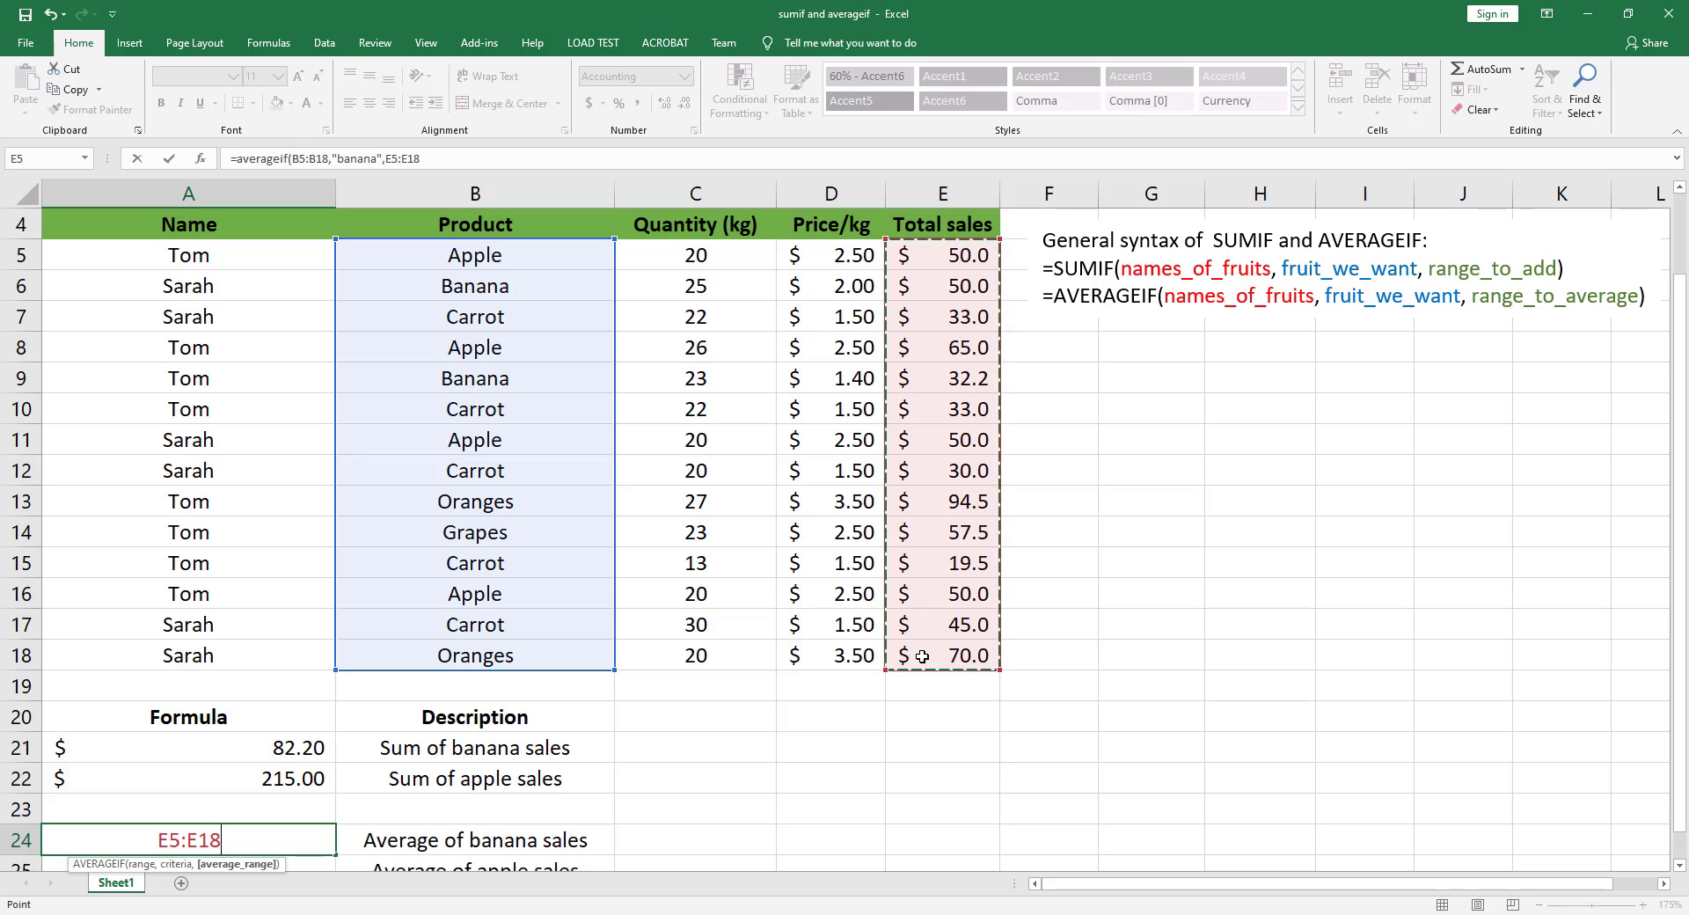
{"action": "type", "text": ")"}
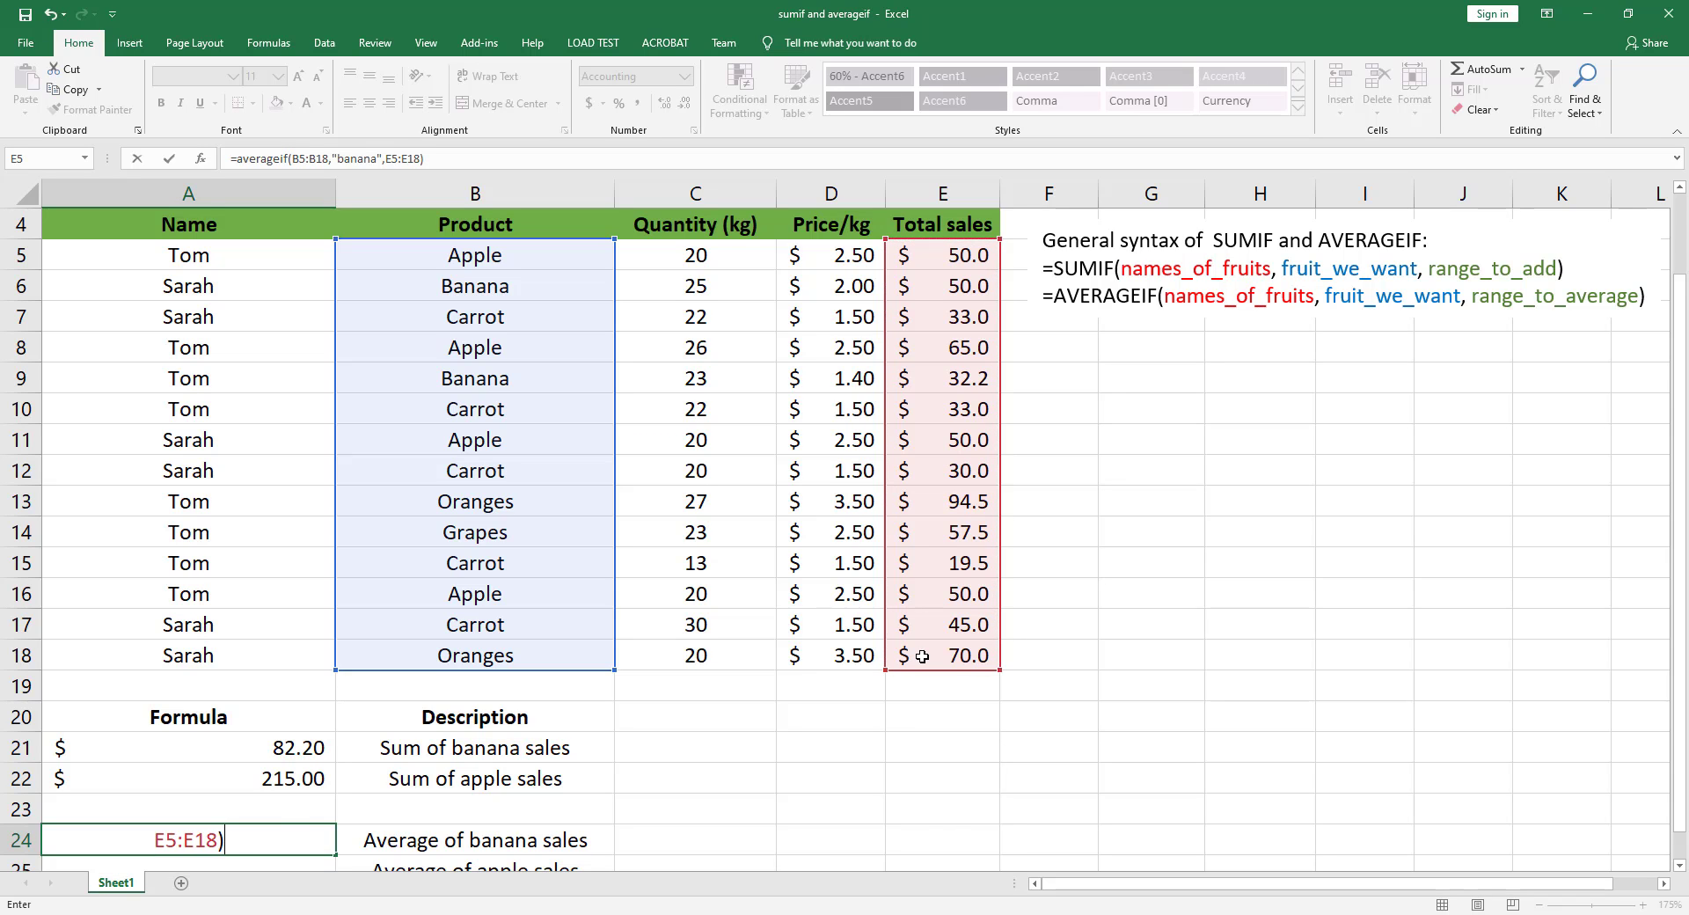
{"action": "key", "text": "Return"}
Step: Enter =AVERAGEIF(B5:B18,"apple",E5:E18) in cell A25 to average the apple sales
{"action": "scroll", "coordinate": [592, 787], "scroll_direction": "down", "scroll_amount": 1}
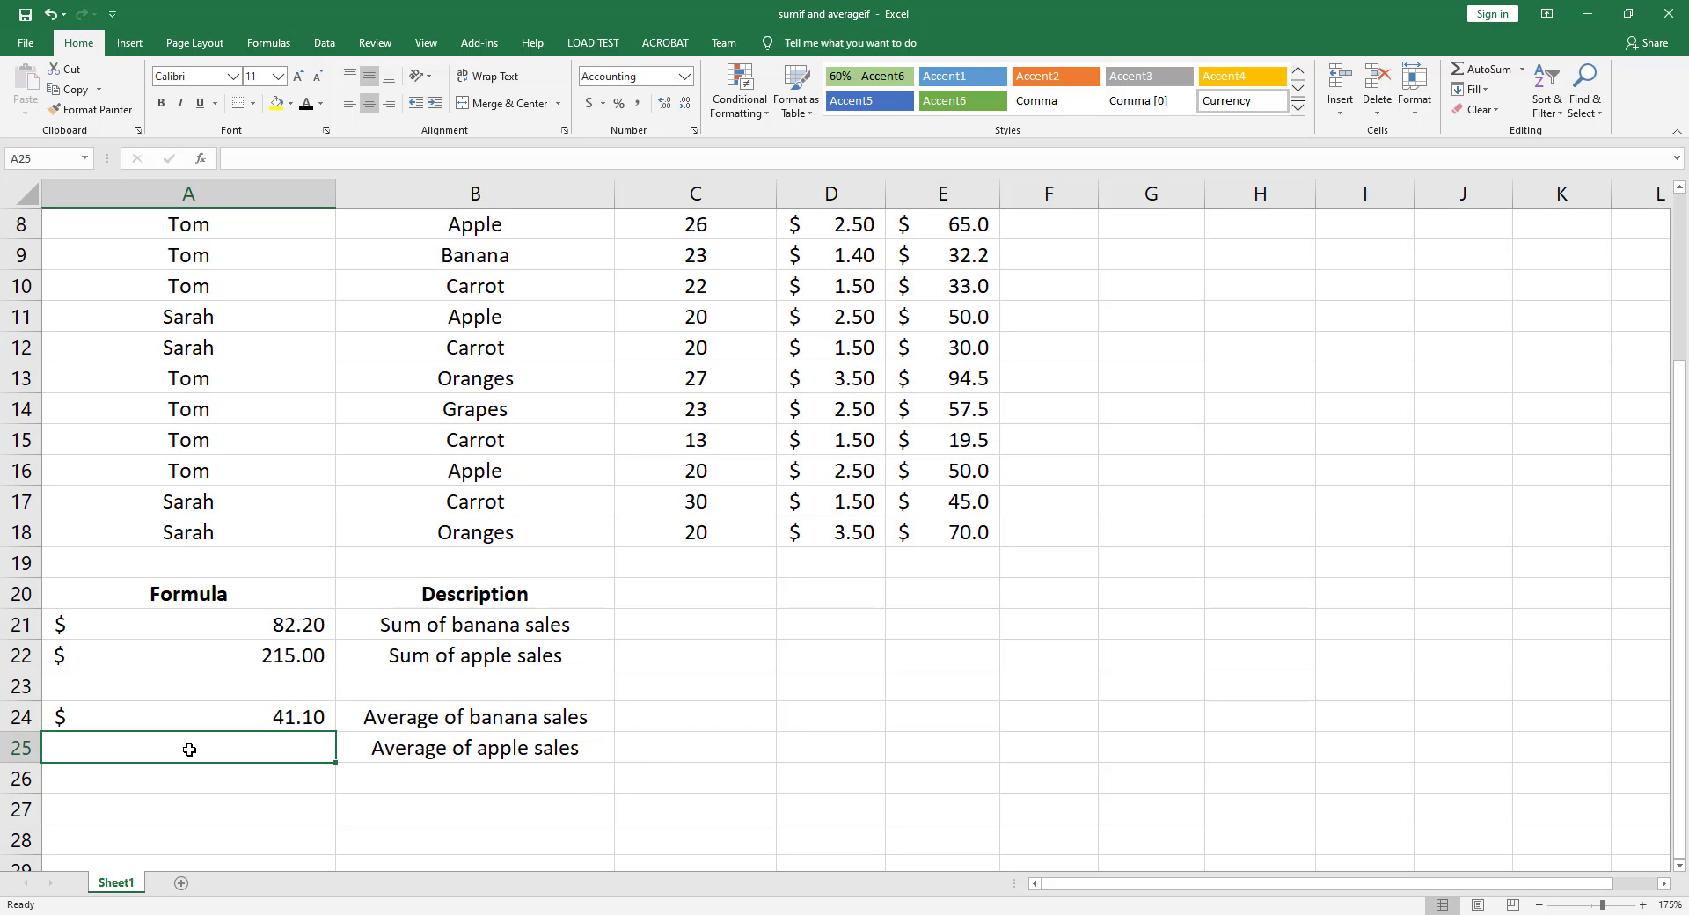
{"action": "type", "text": "="}
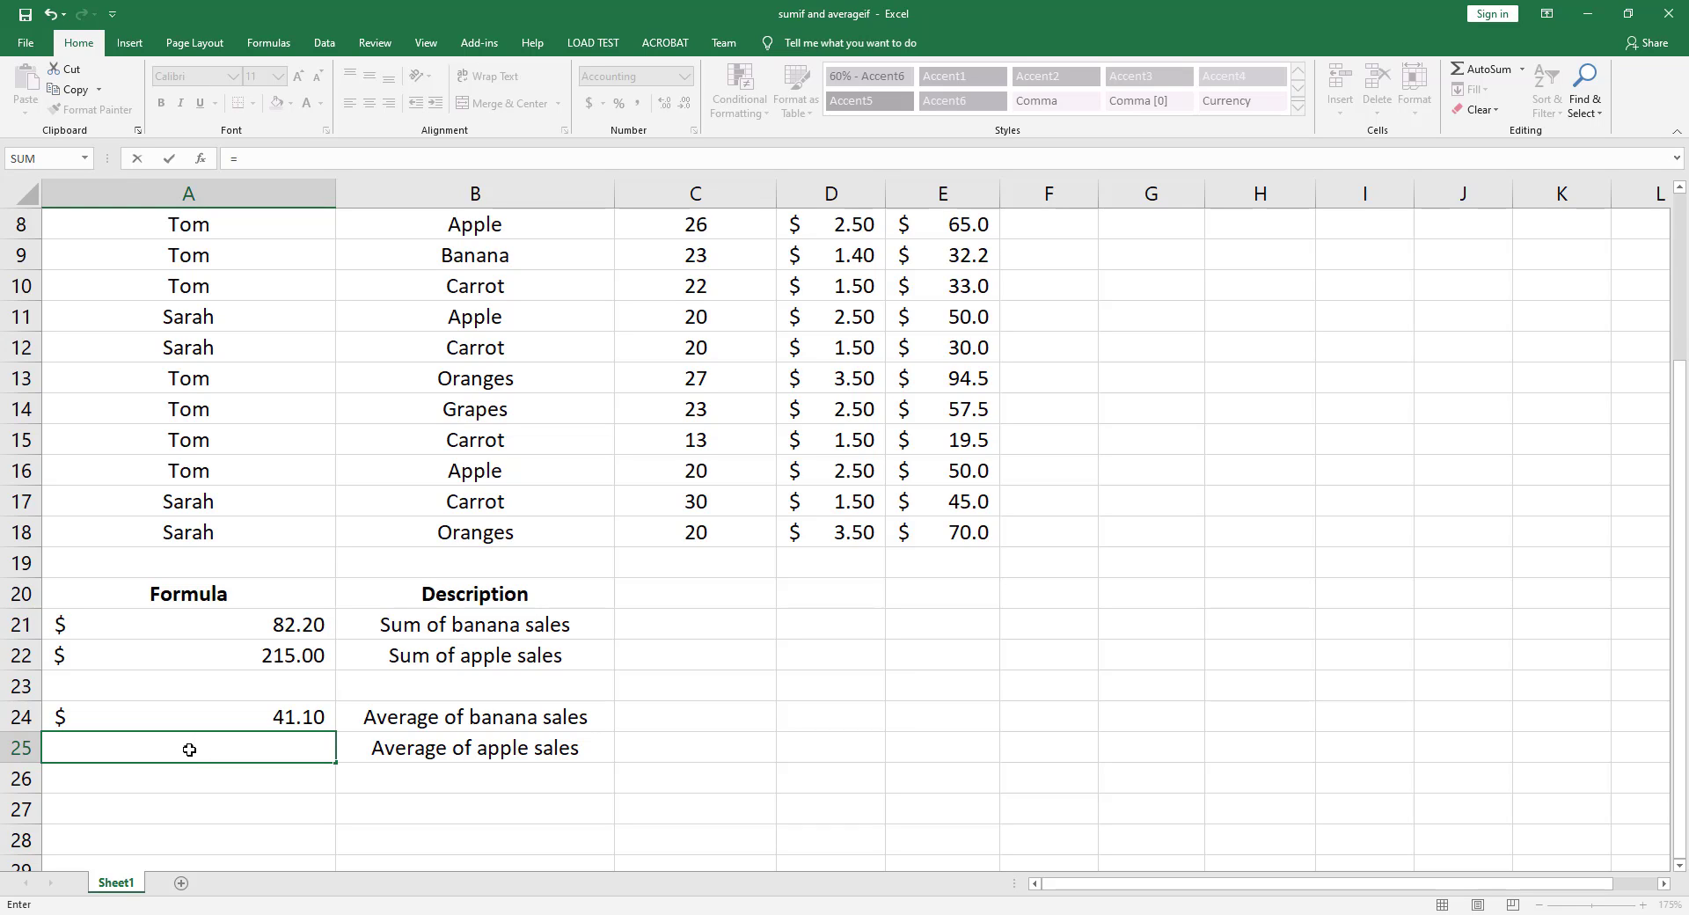
{"action": "type", "text": "averagei"}
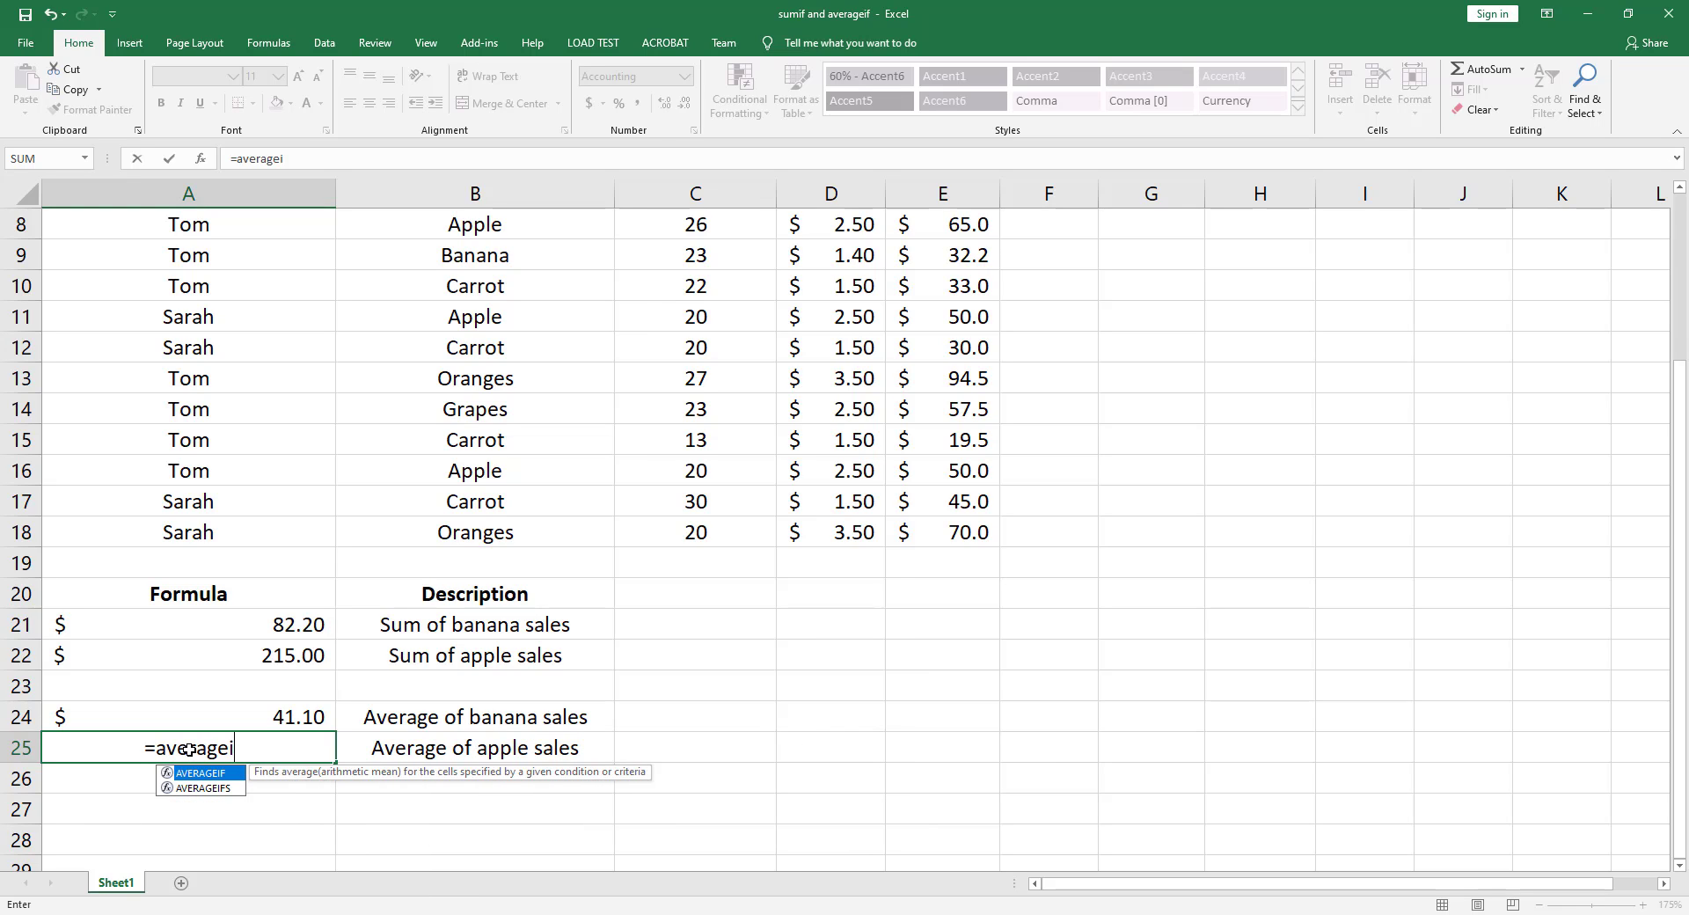
{"action": "type", "text": "f("}
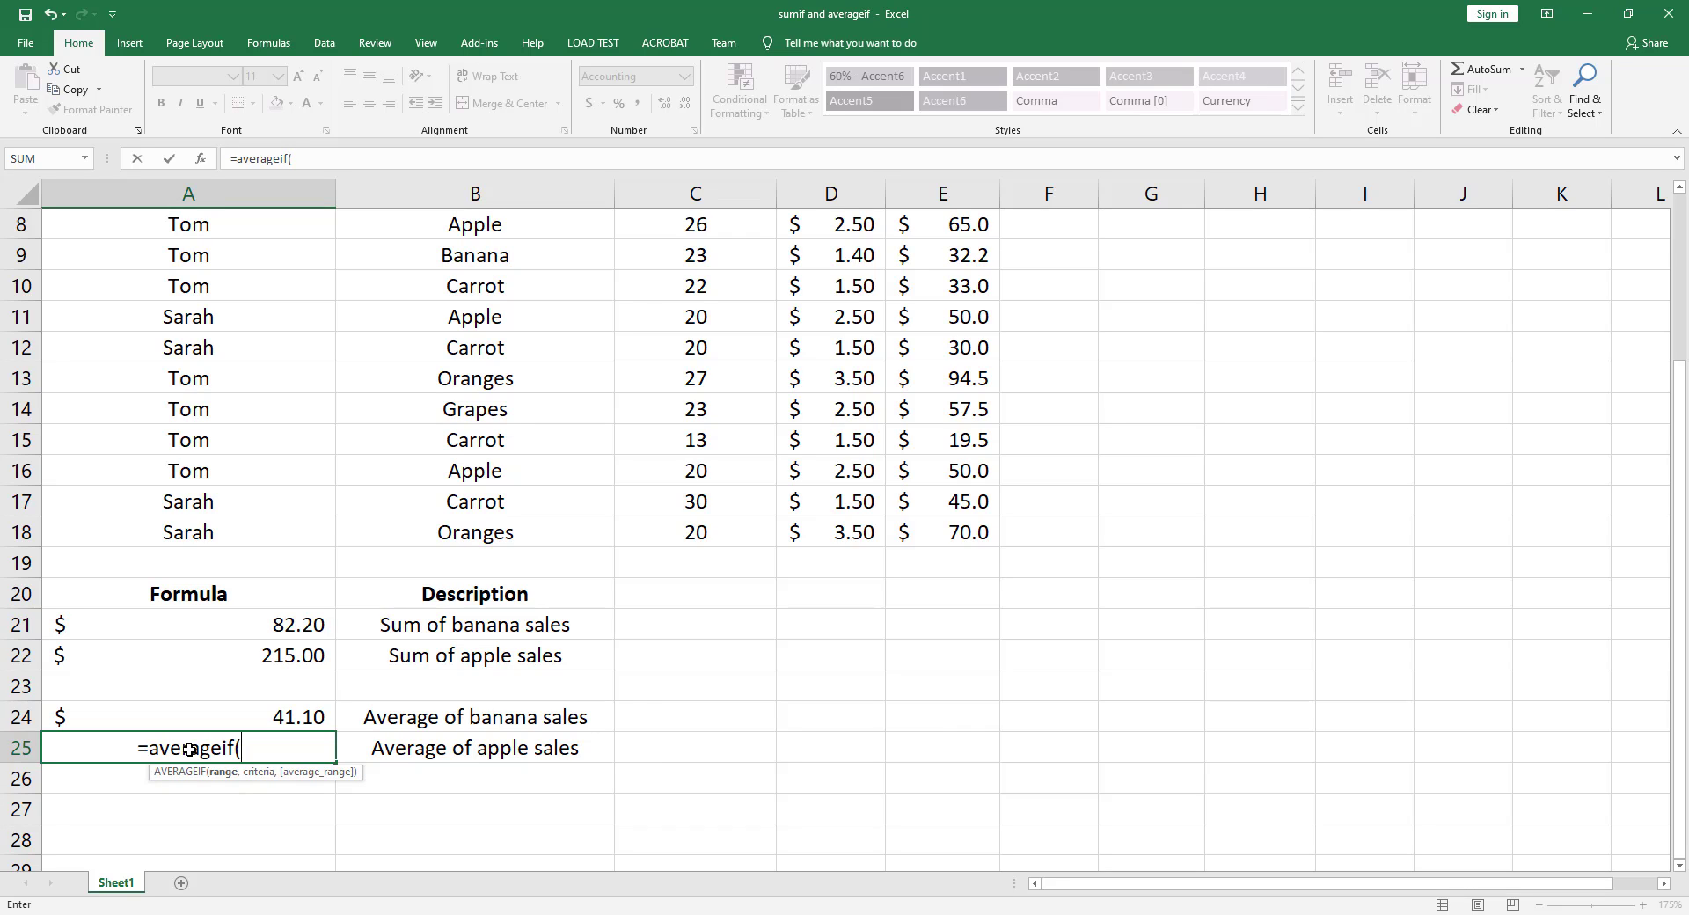
{"action": "scroll", "coordinate": [438, 507], "scroll_direction": "up", "scroll_amount": 2}
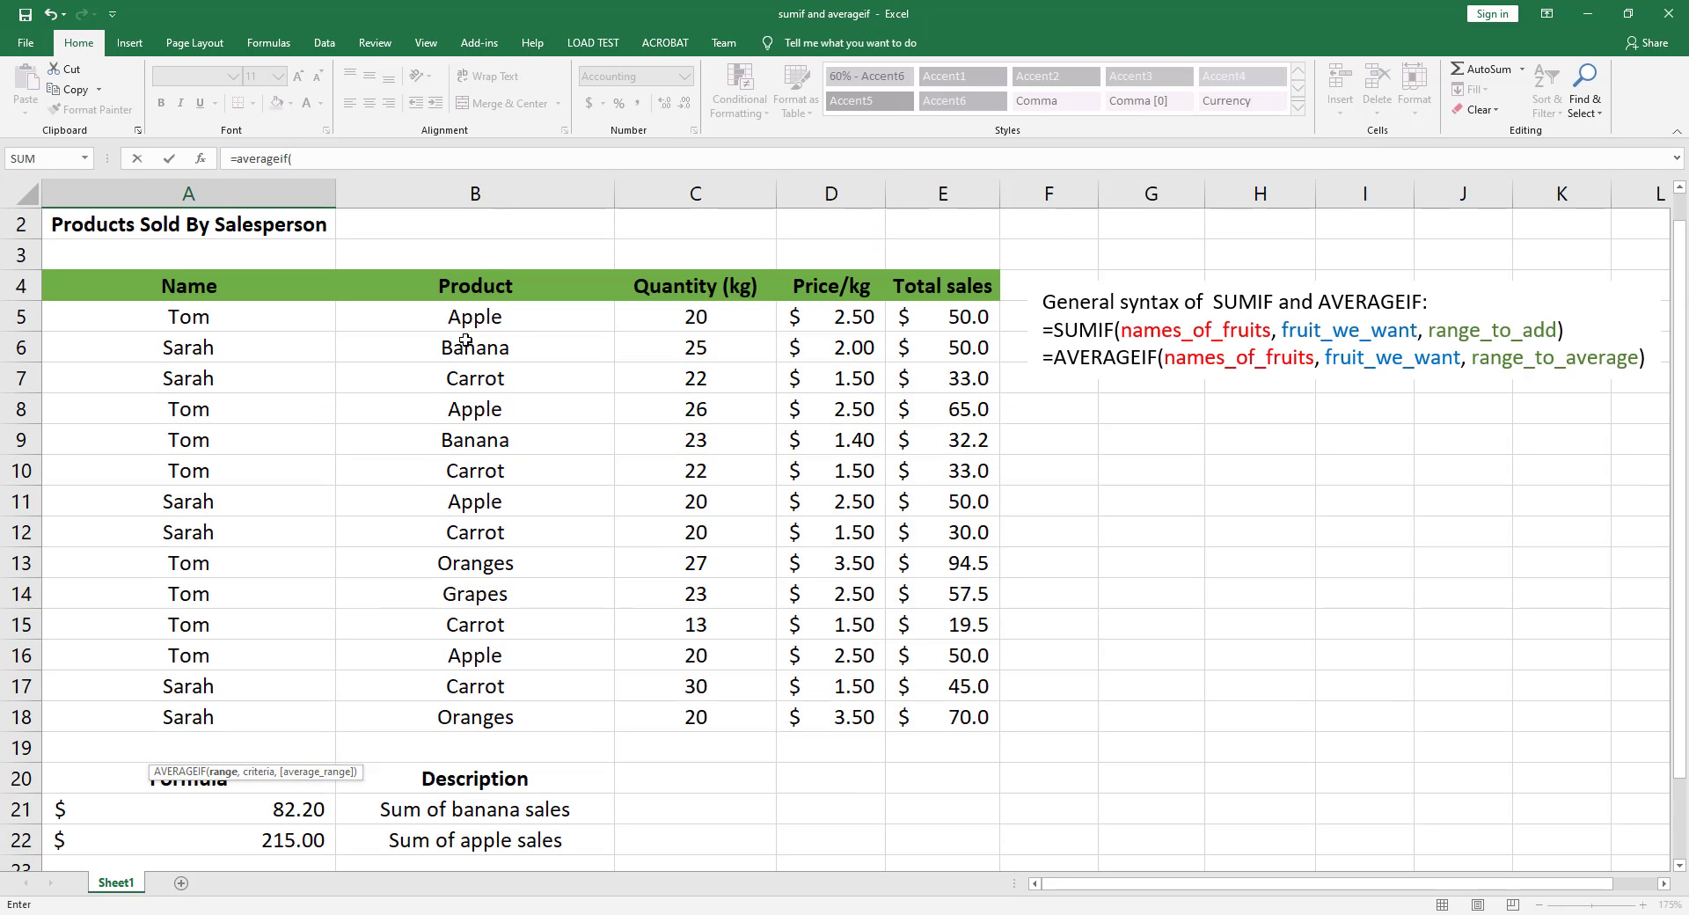
{"action": "left_click_drag", "start_coordinate": [526, 321], "coordinate": [547, 724]}
{"action": "scroll", "coordinate": [475, 678], "scroll_direction": "down", "scroll_amount": 1}
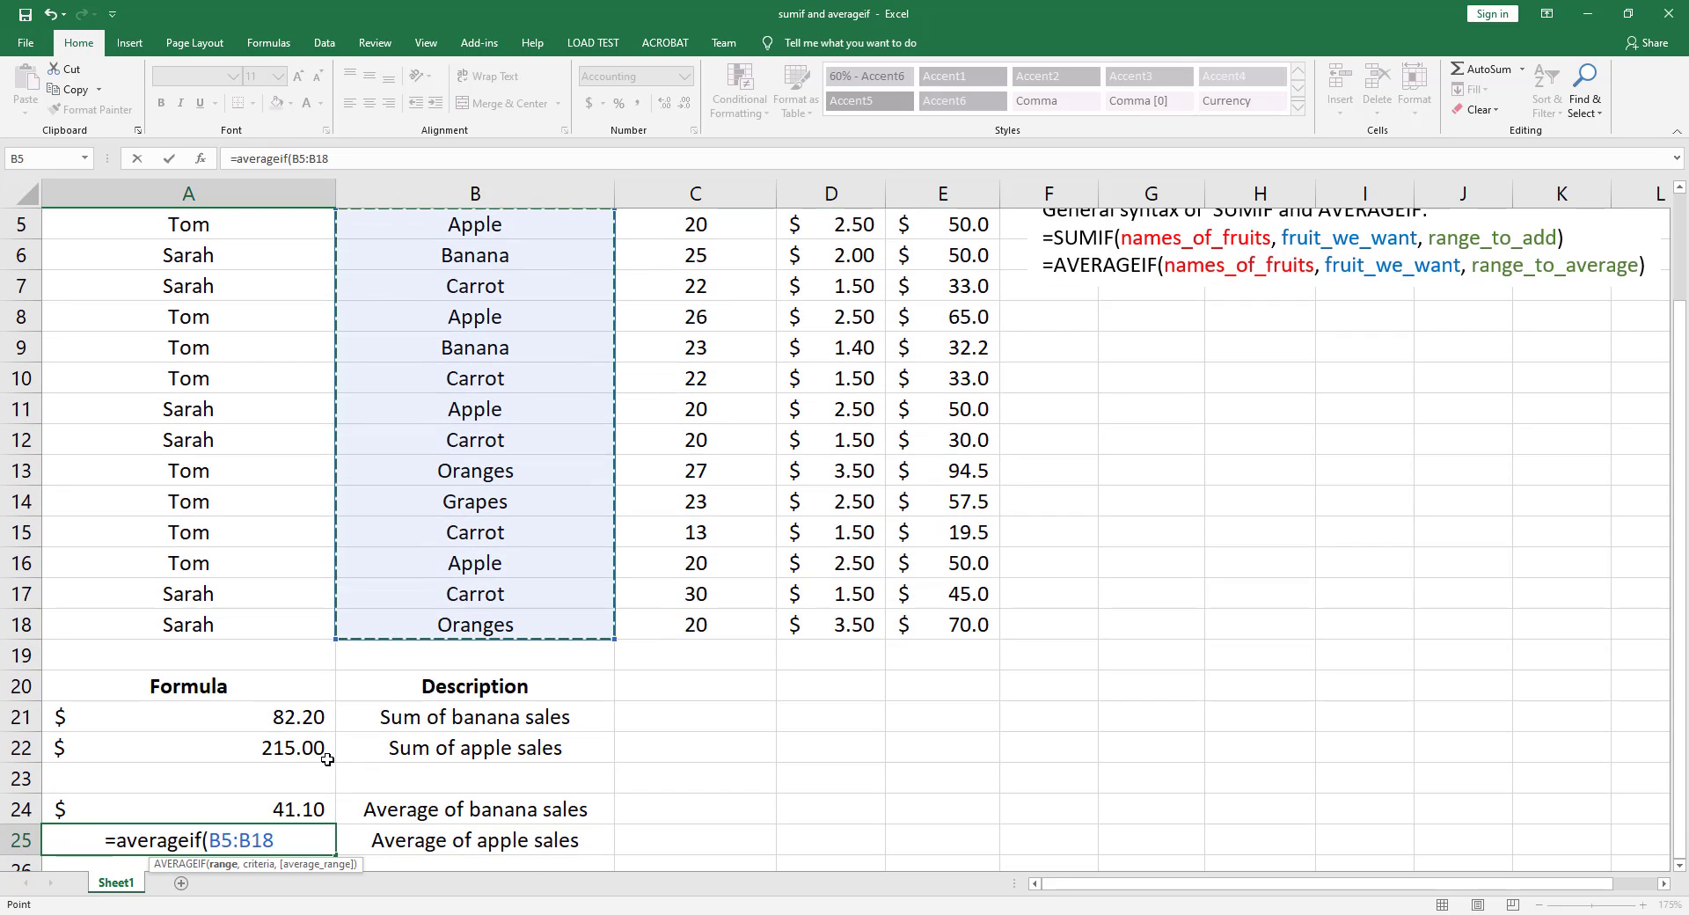
{"action": "type", "text": ","}
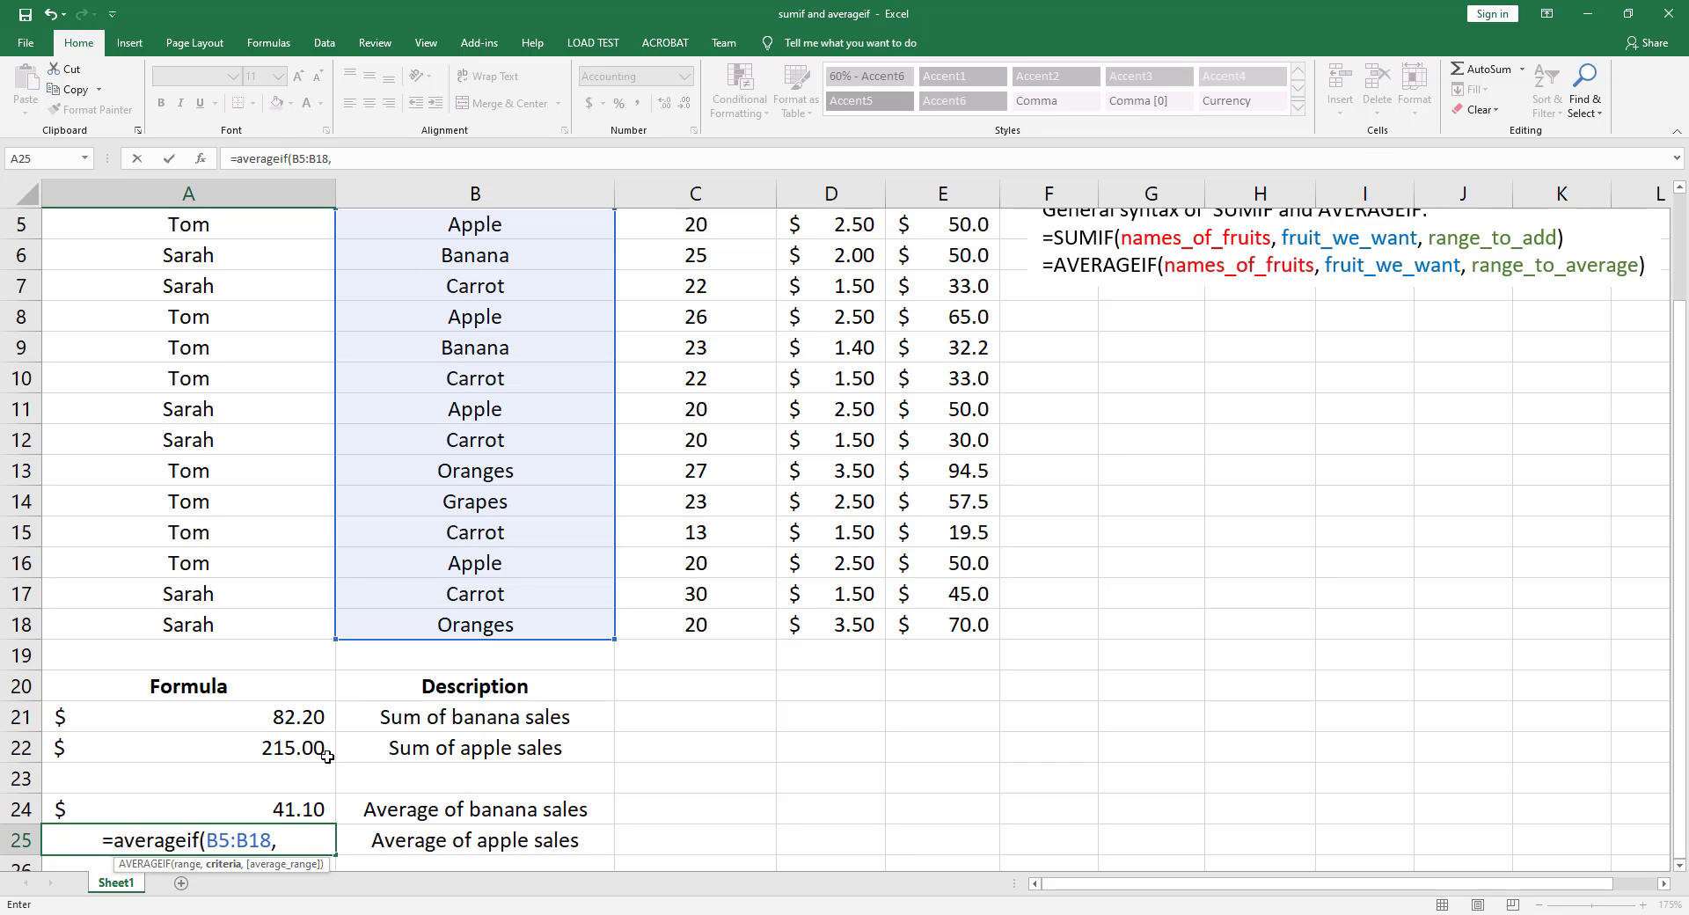
{"action": "type", "text": "\""}
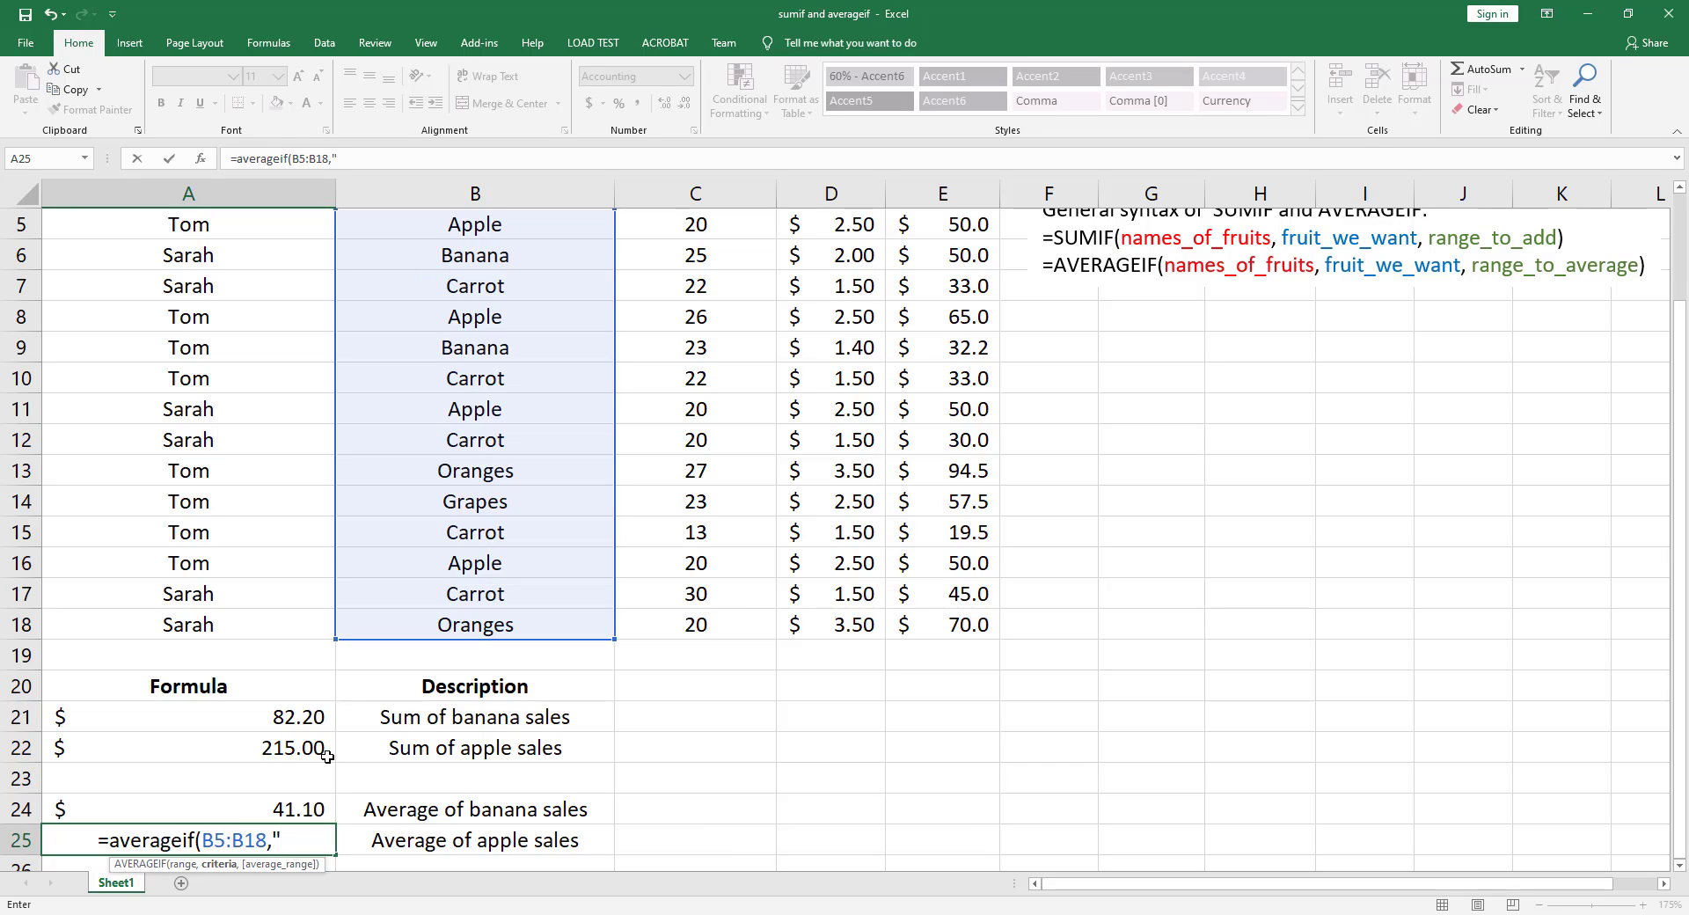
{"action": "type", "text": "ap"}
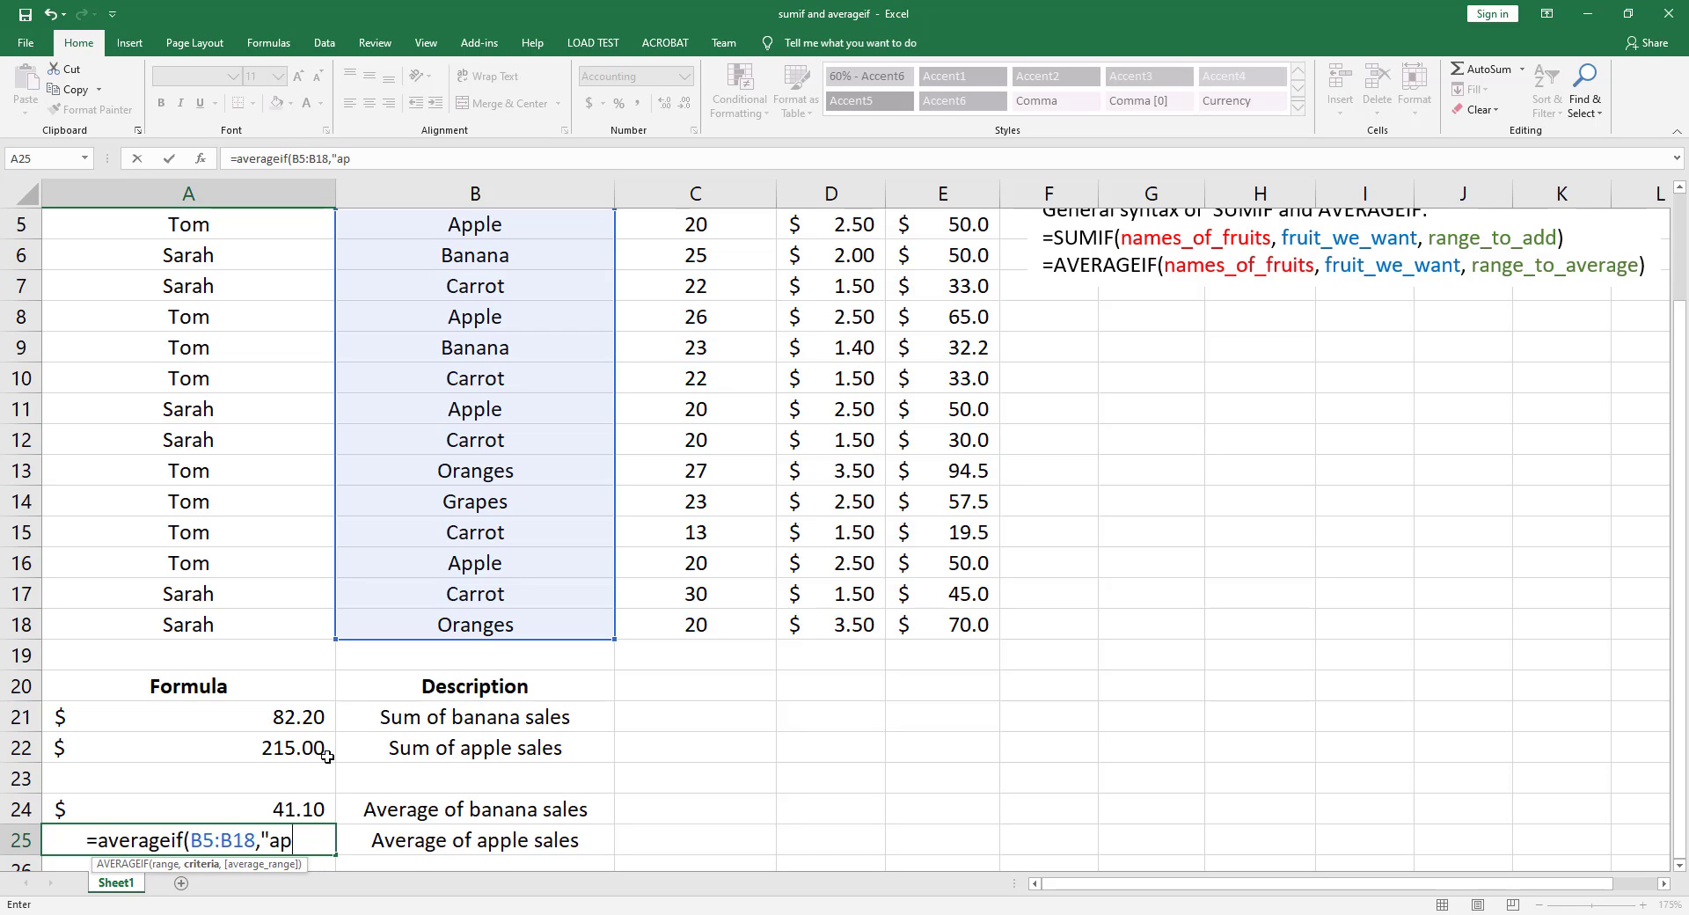
{"action": "type", "text": "ple\""}
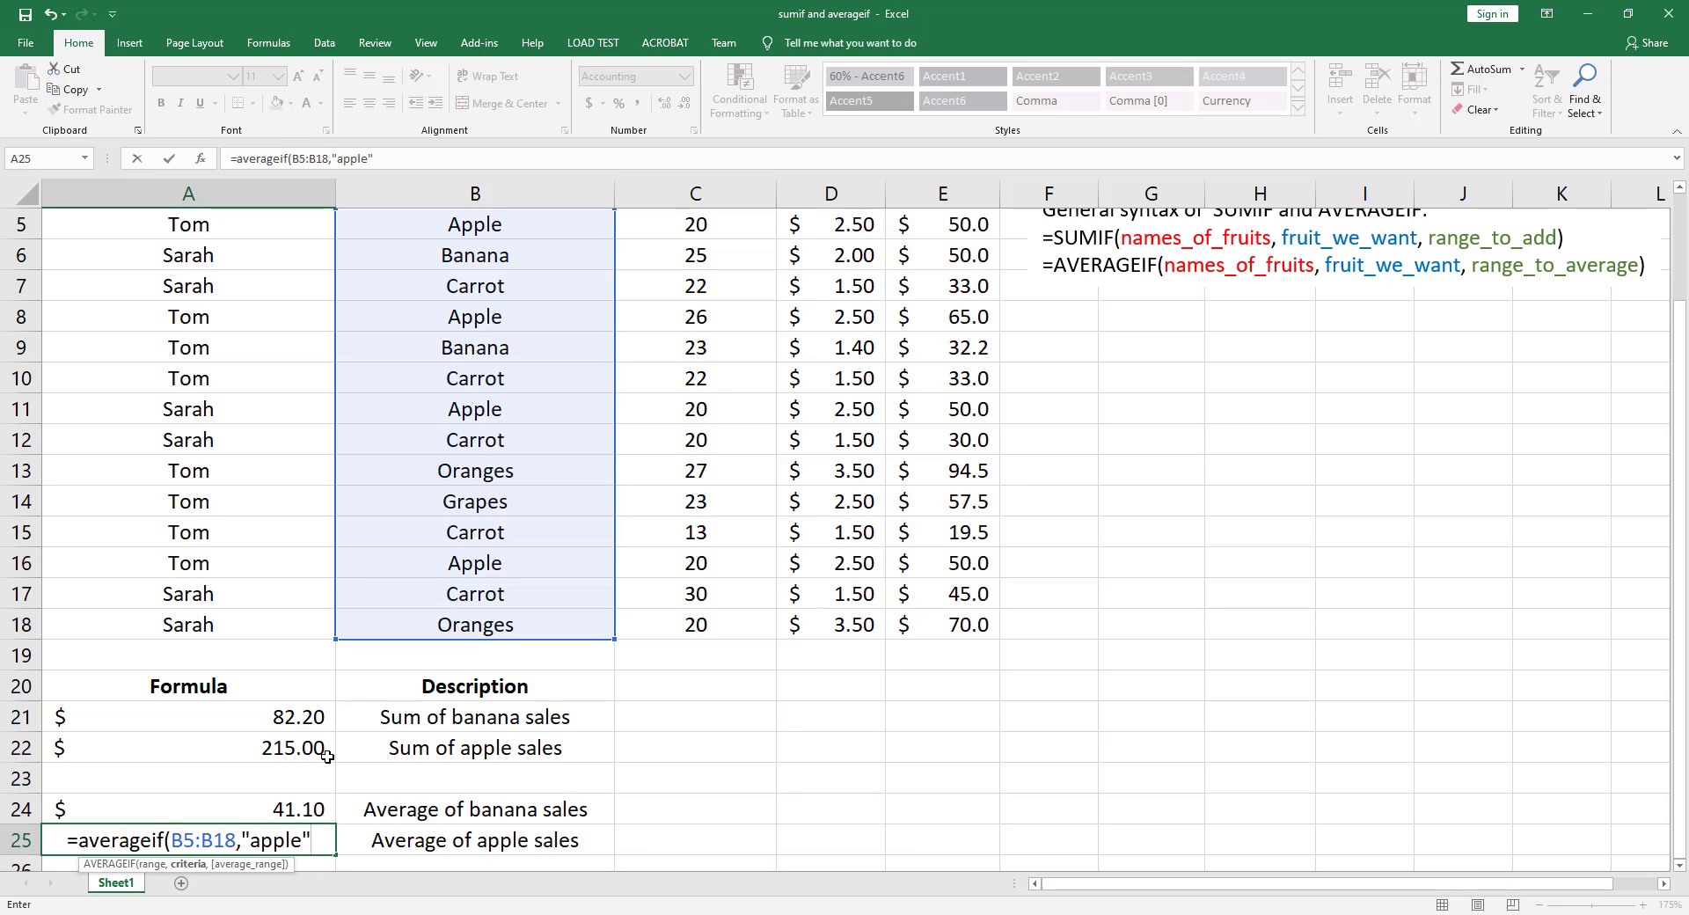
{"action": "type", "text": ","}
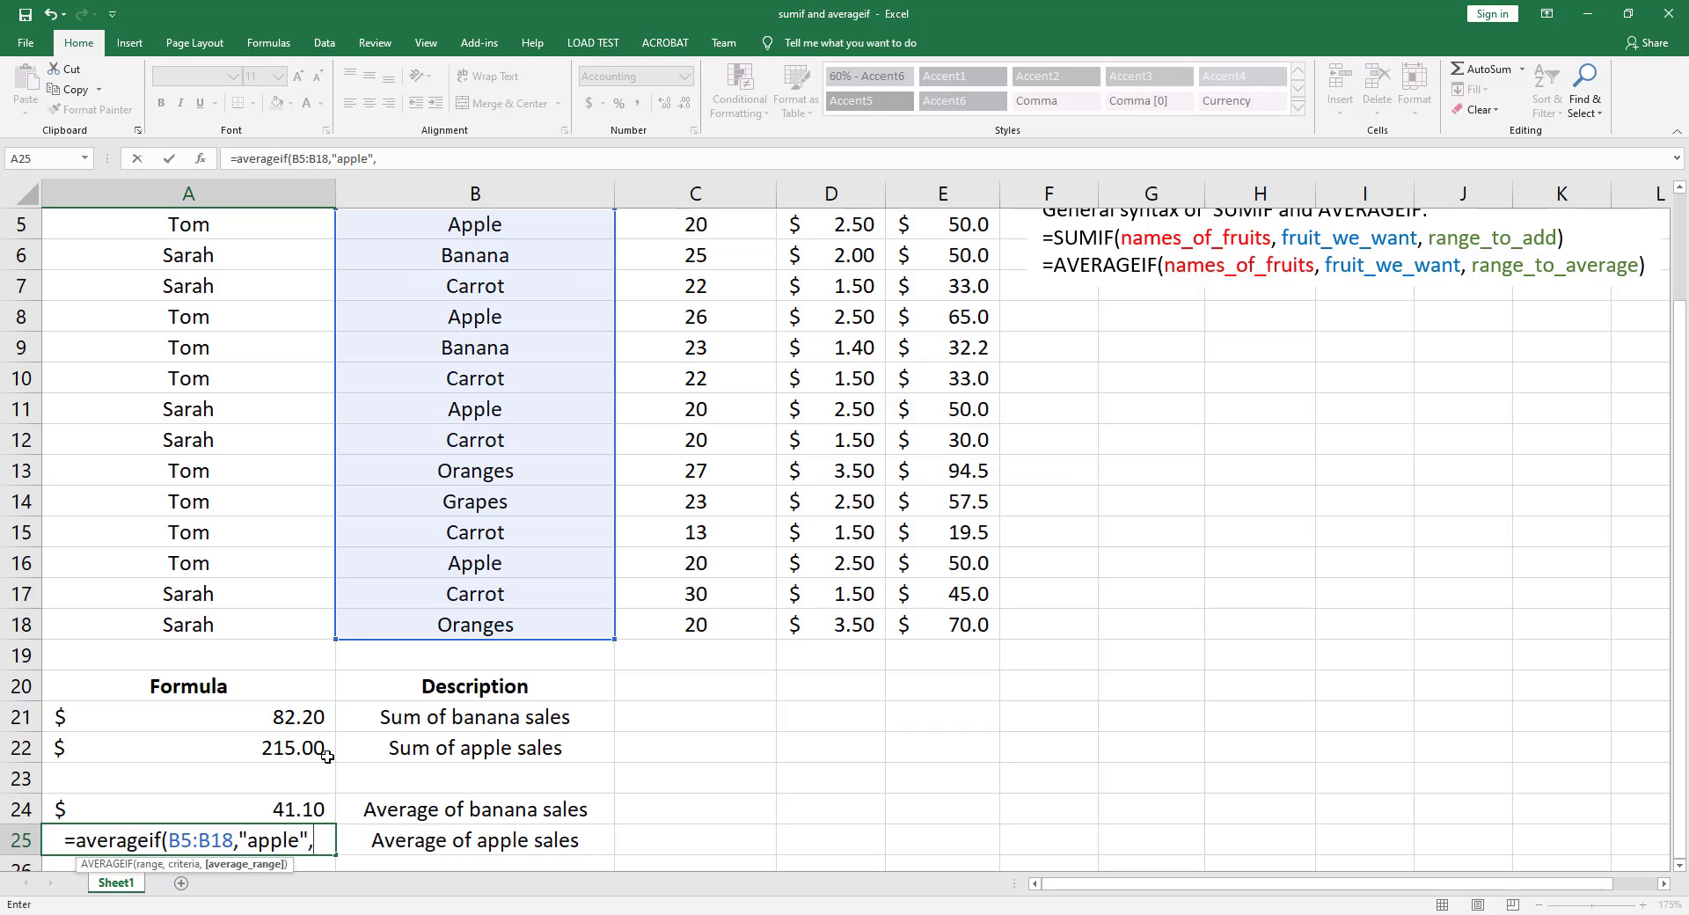
{"action": "scroll", "coordinate": [719, 726], "scroll_direction": "up", "scroll_amount": 2}
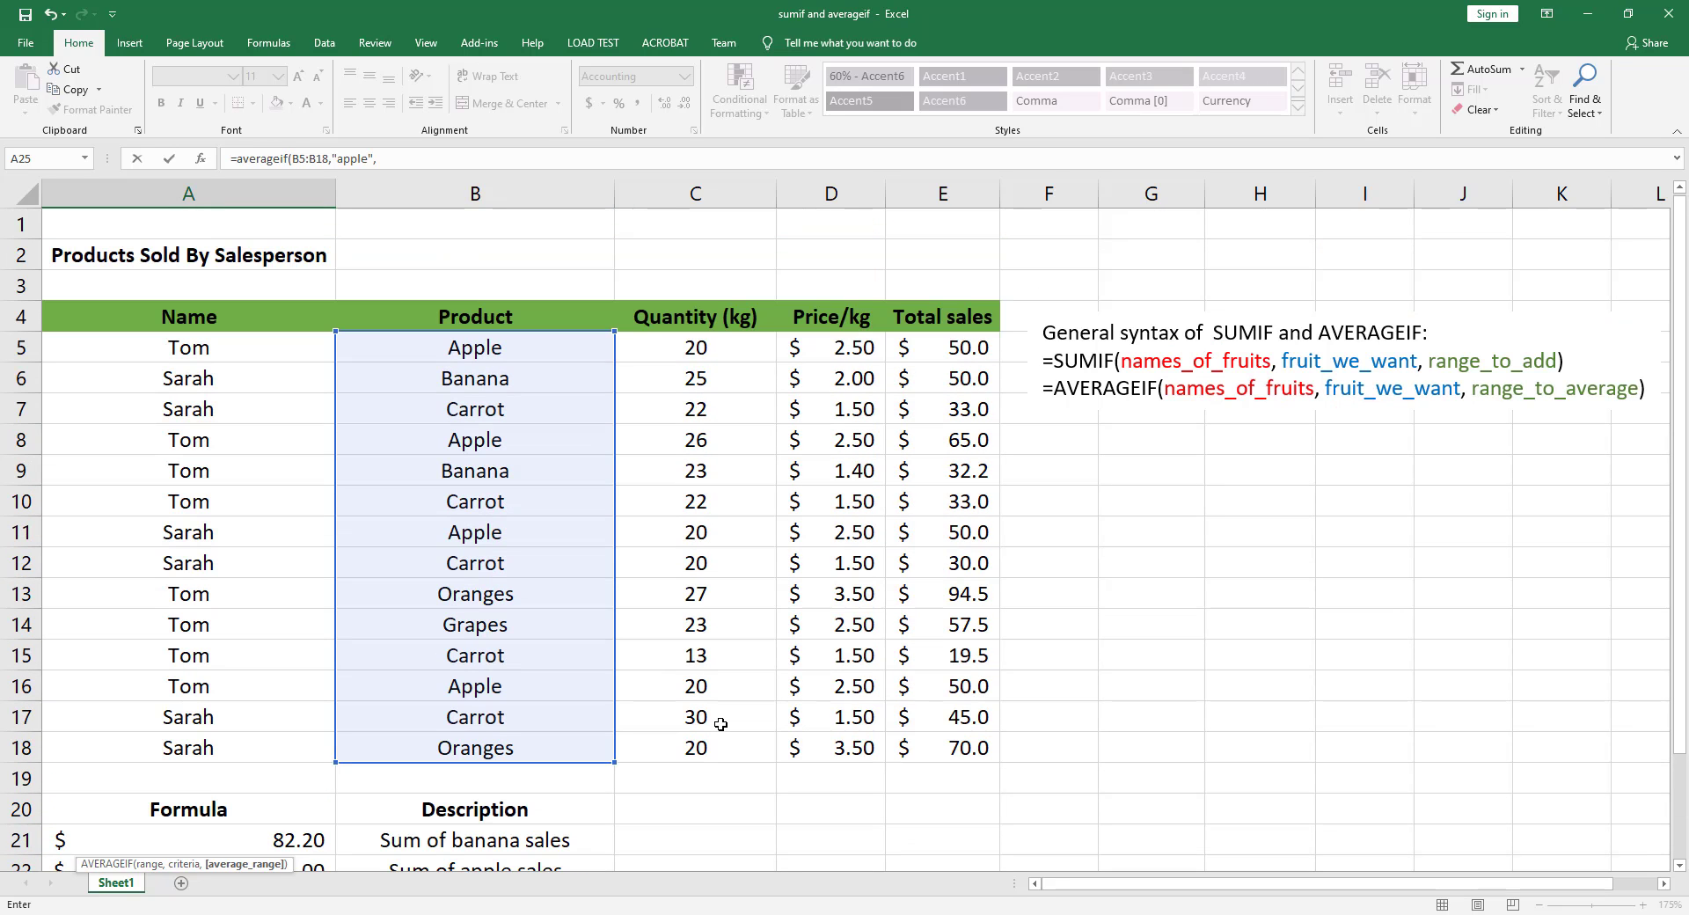
{"action": "left_click_drag", "start_coordinate": [964, 348], "coordinate": [972, 748]}
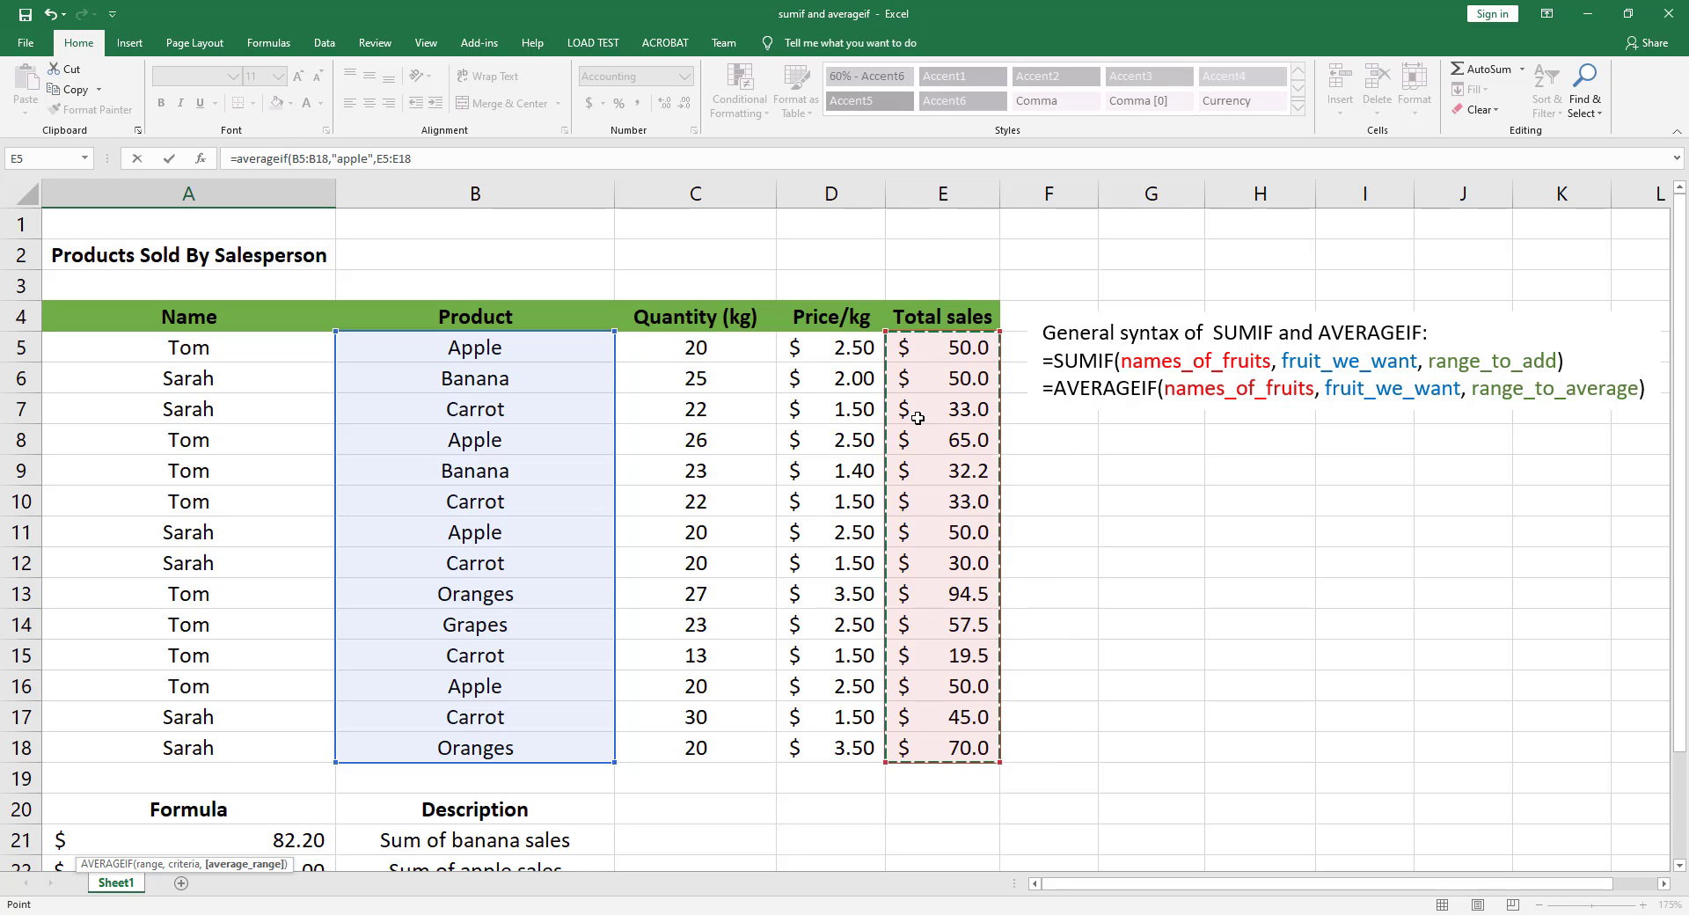
{"action": "scroll", "coordinate": [888, 503], "scroll_direction": "down", "scroll_amount": 2}
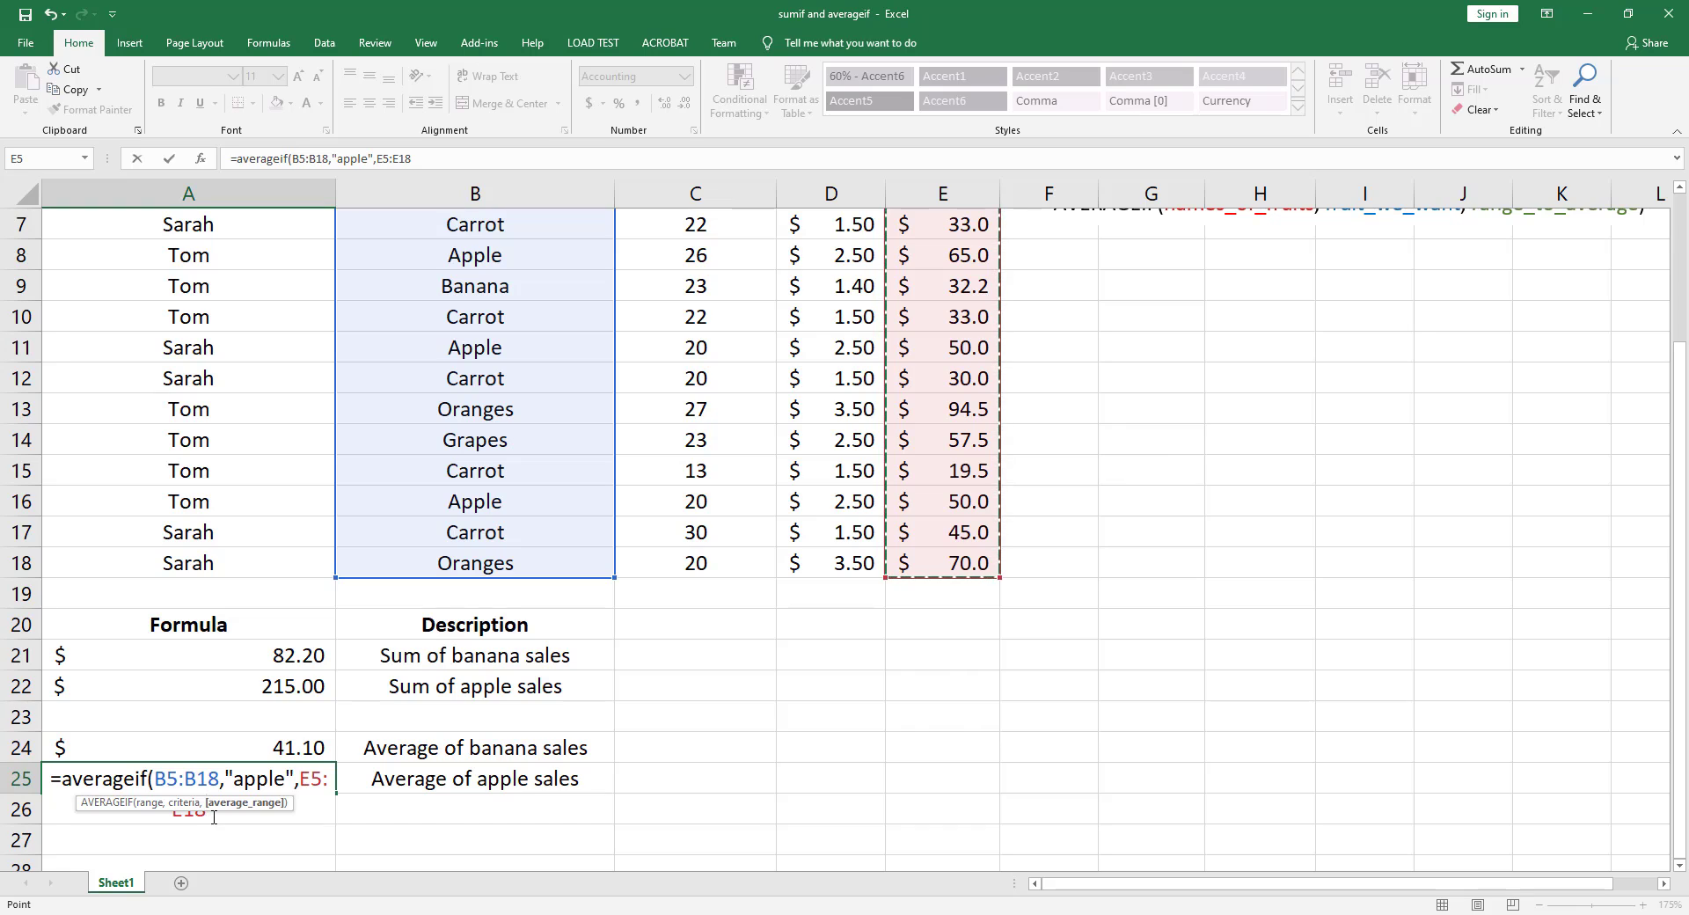
{"action": "type", "text": ")"}
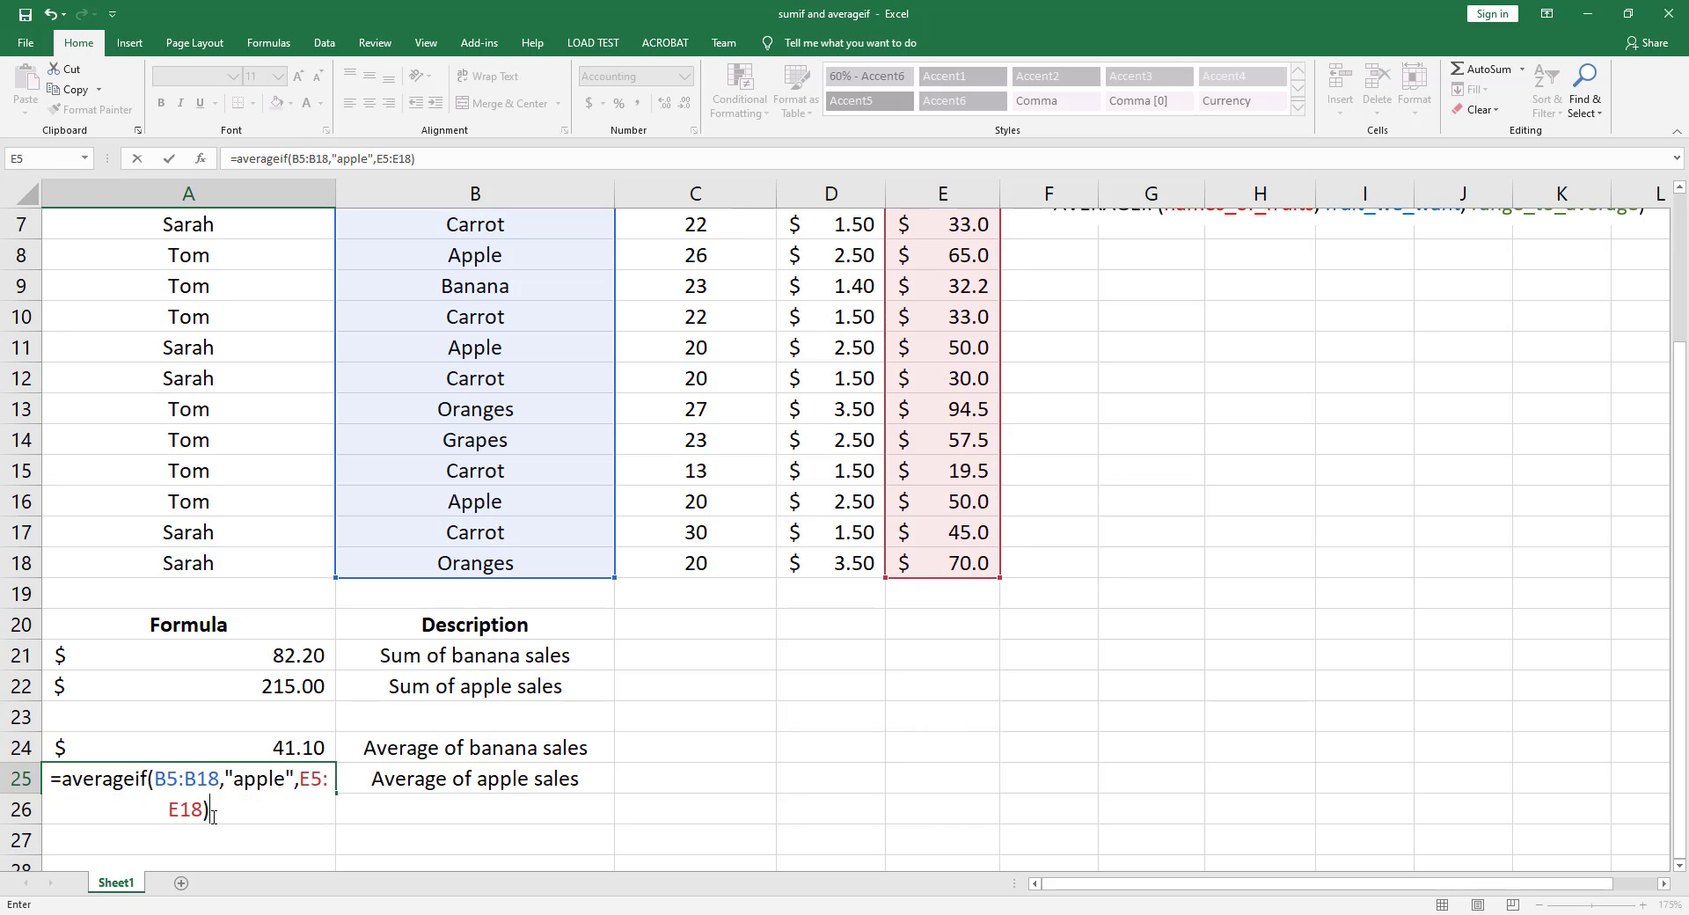
{"action": "key", "text": "Return"}
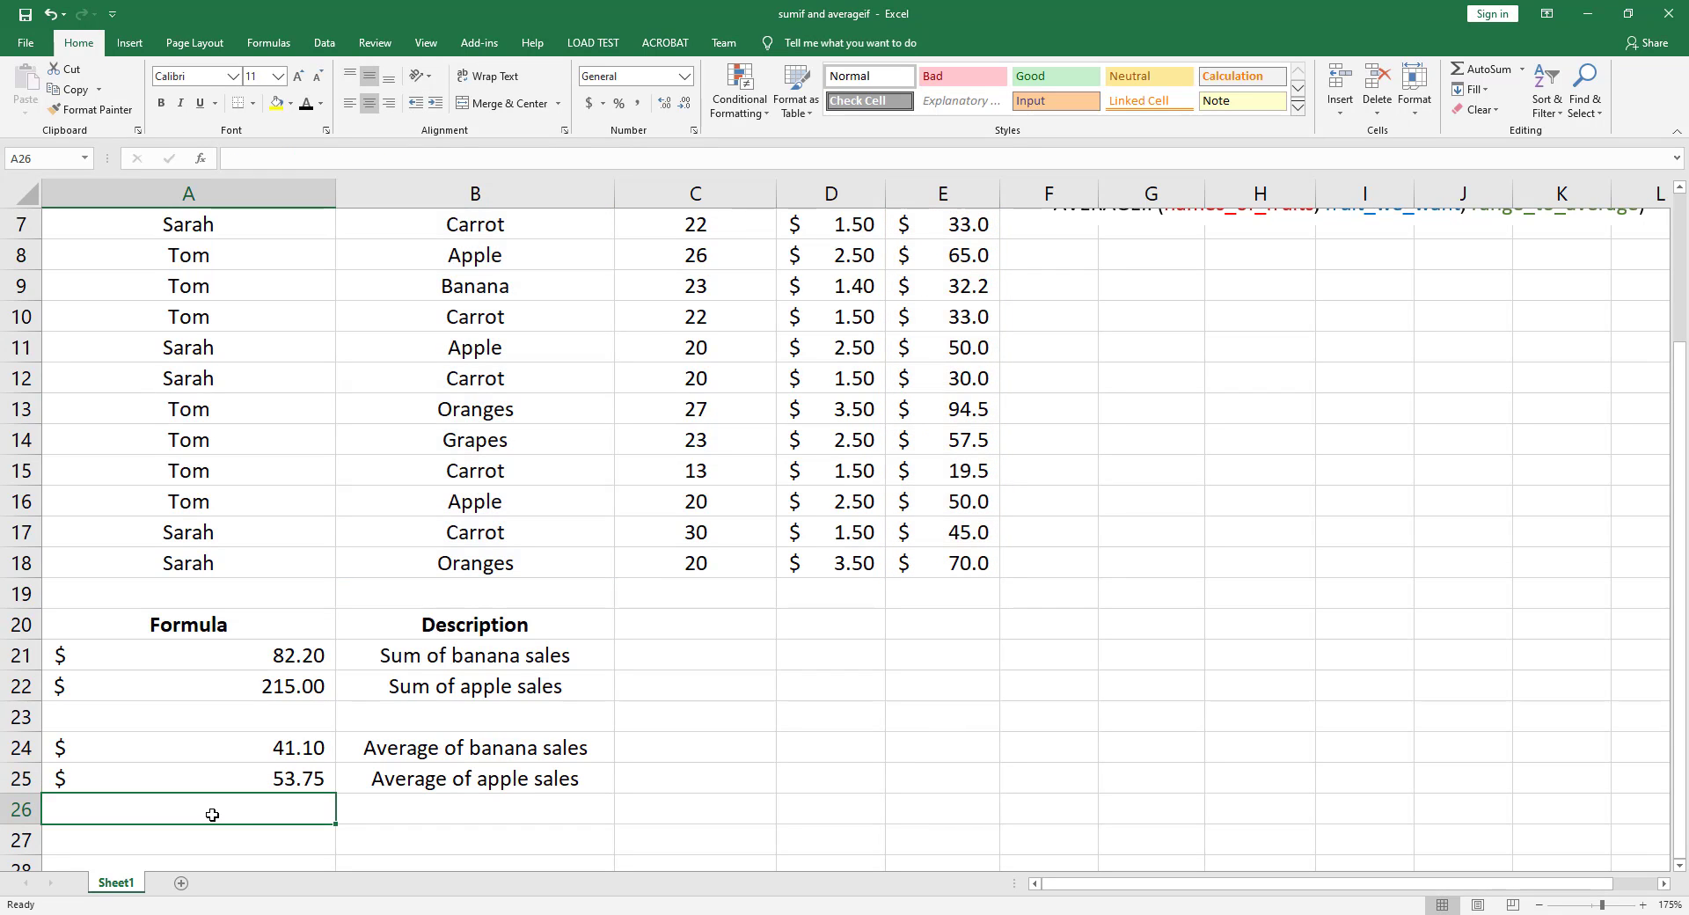